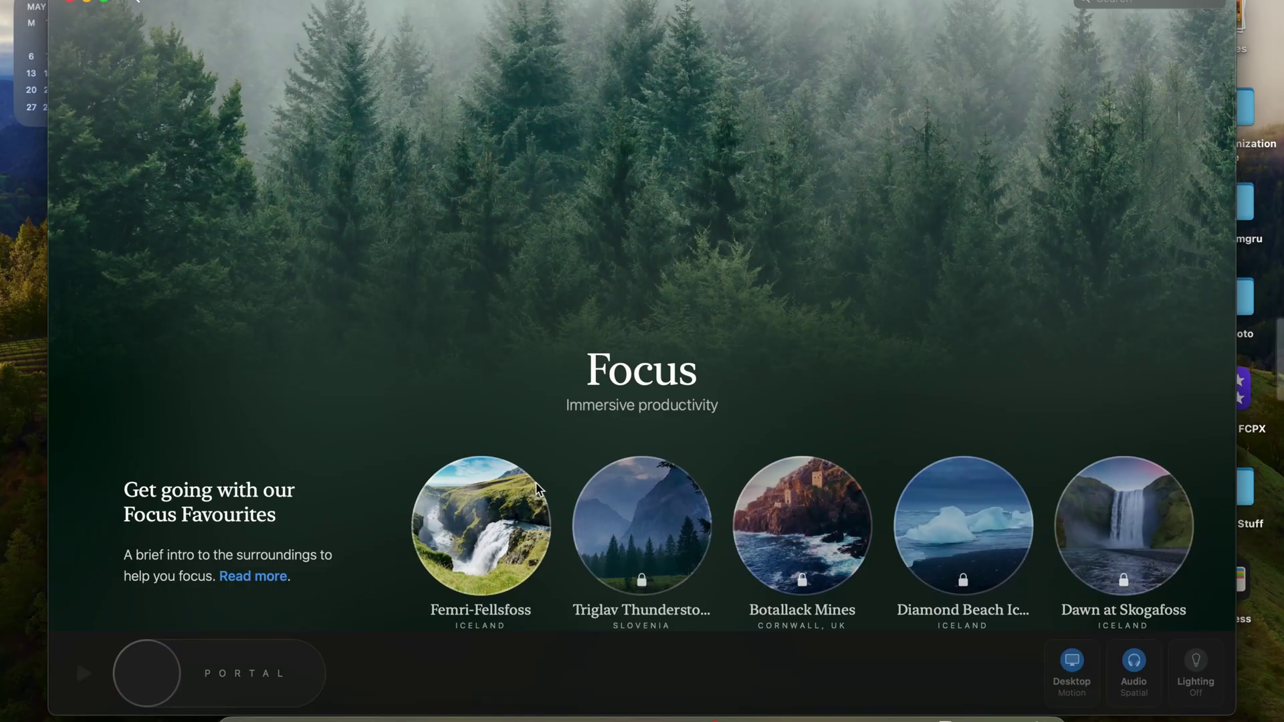
# Make the chosen scene the desktop surroundings, toggle Desktop Motion off and back on, then minimise Portal
pyautogui.click(496, 527)
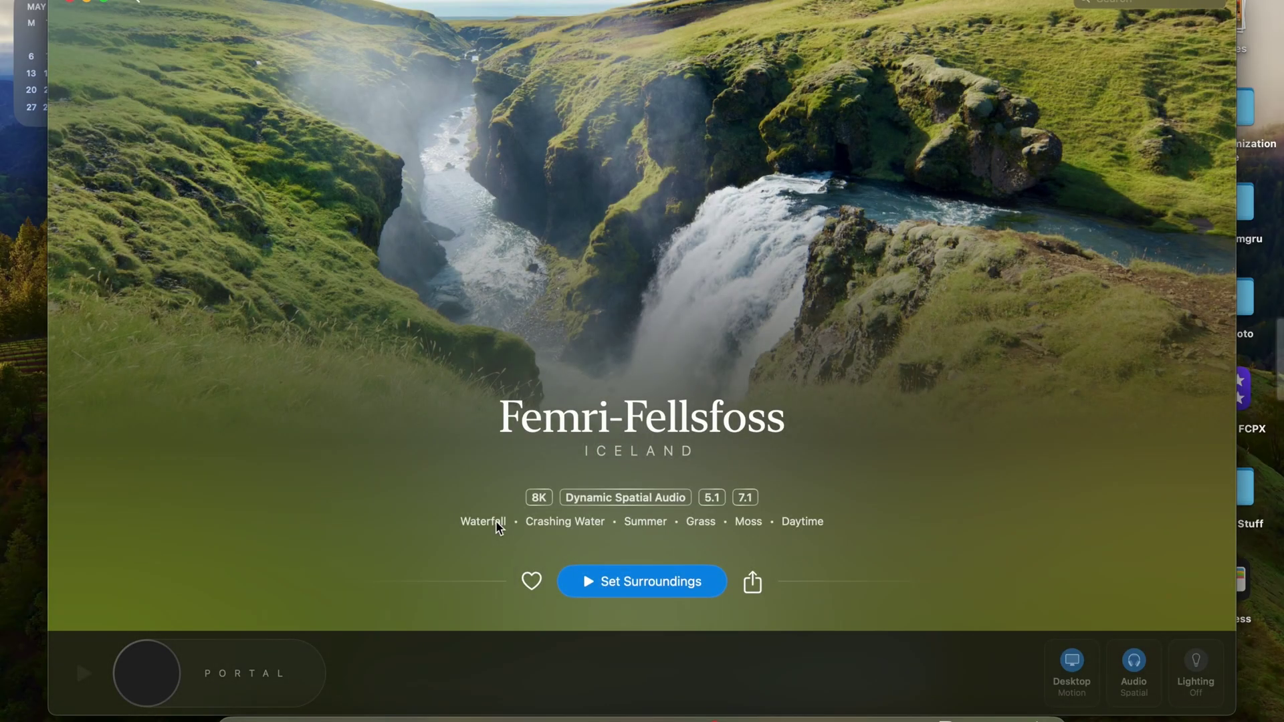
pyautogui.click(660, 589)
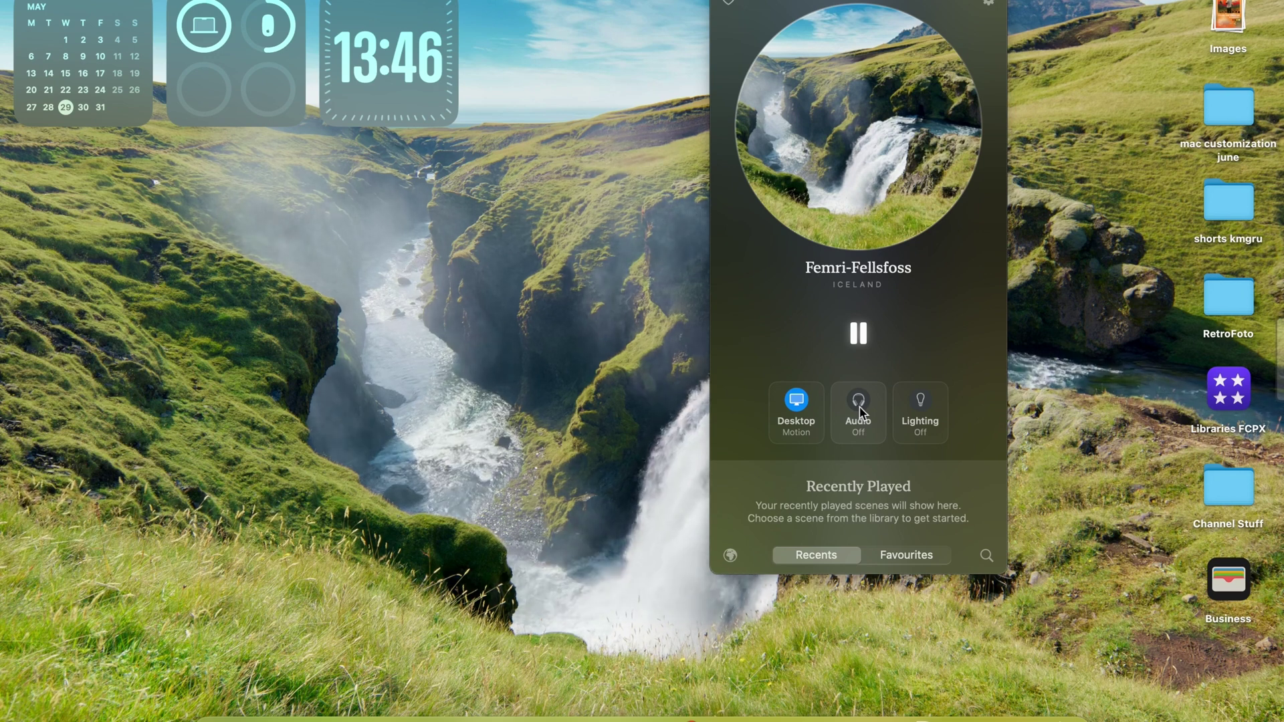
pyautogui.click(796, 401)
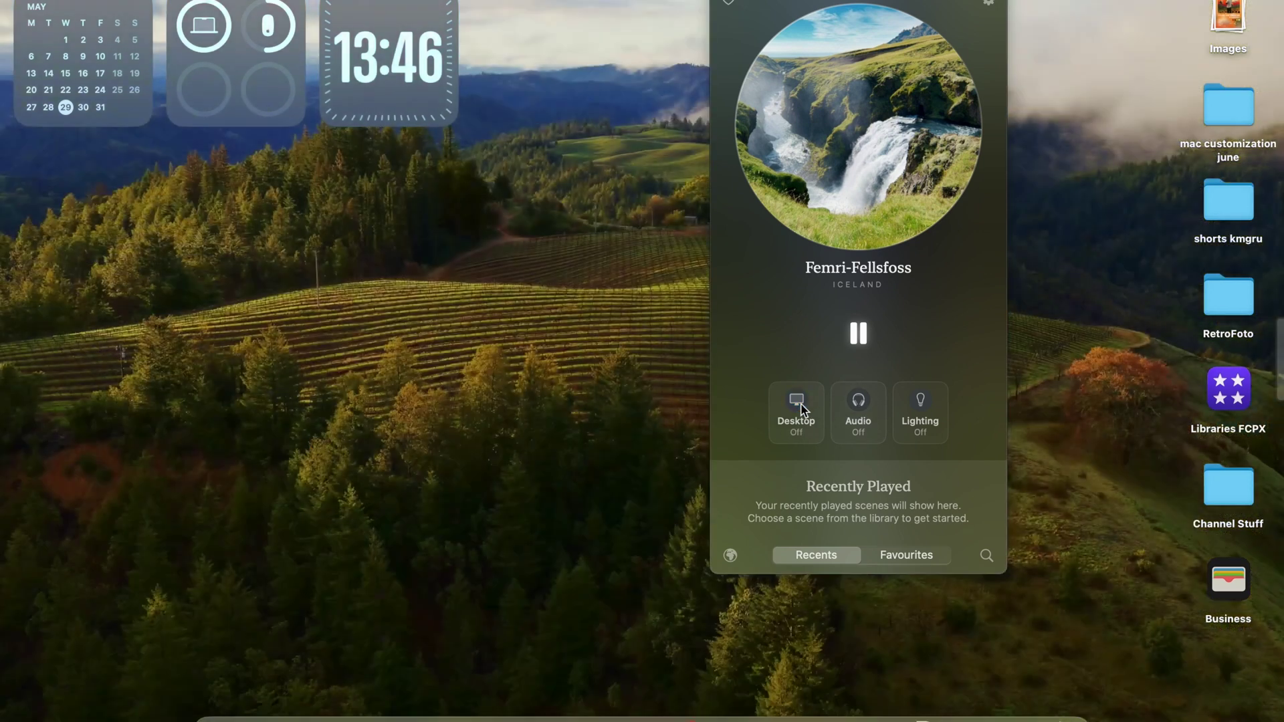
pyautogui.click(800, 404)
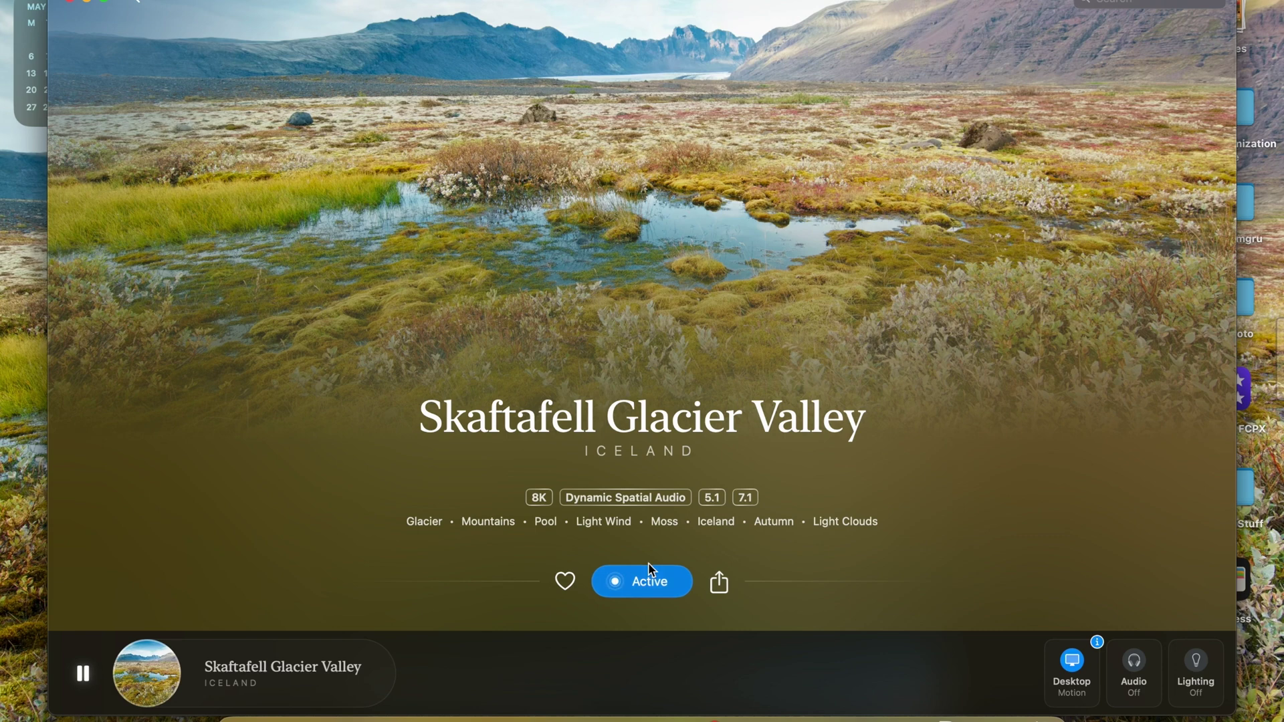
pyautogui.press('super+m')
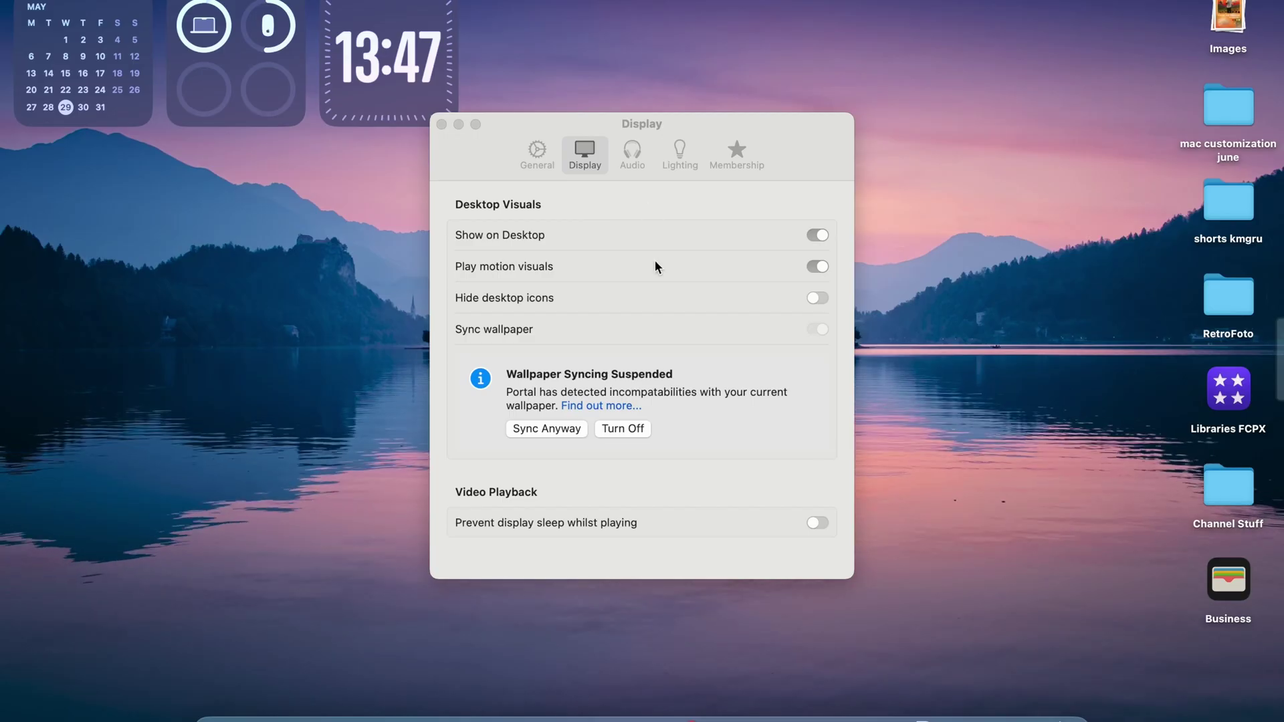
# Switch on Hide desktop icons in Portal's Display settings
pyautogui.click(816, 298)
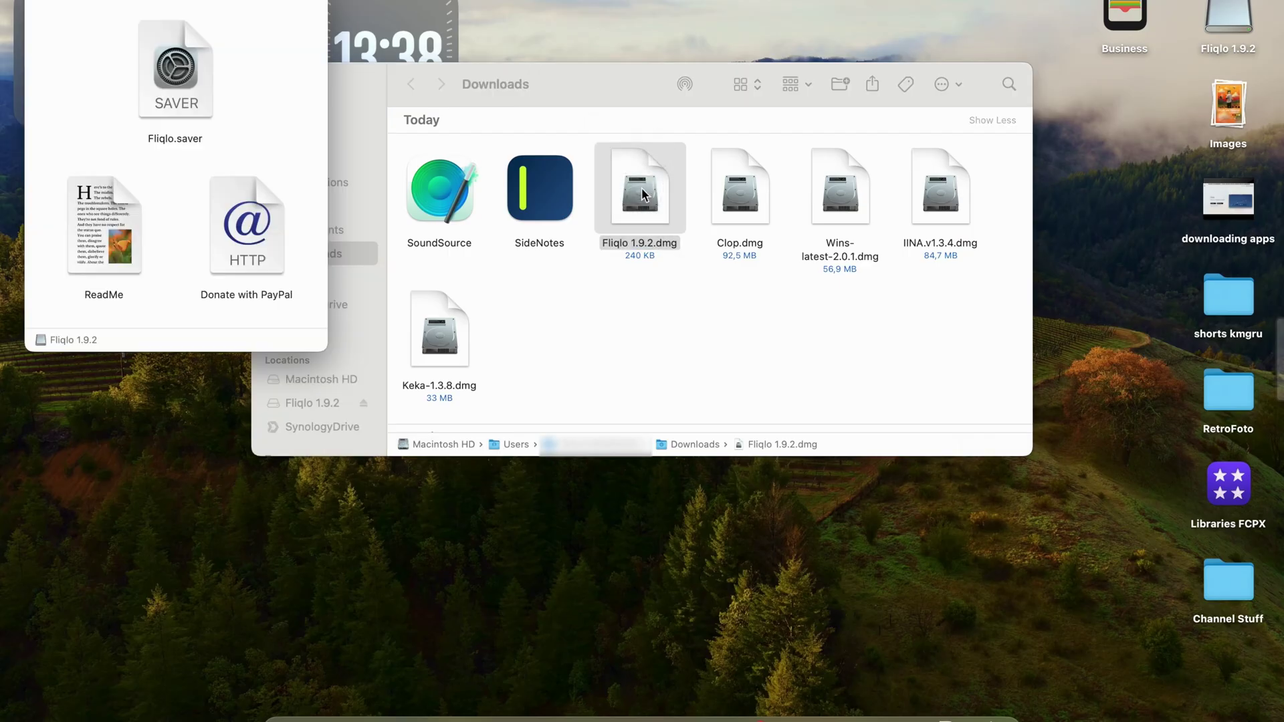
# Install Fliqlo.saver from the mounted Fliqlo 1.9.2 volume for this user only
pyautogui.doubleClick(197, 94)
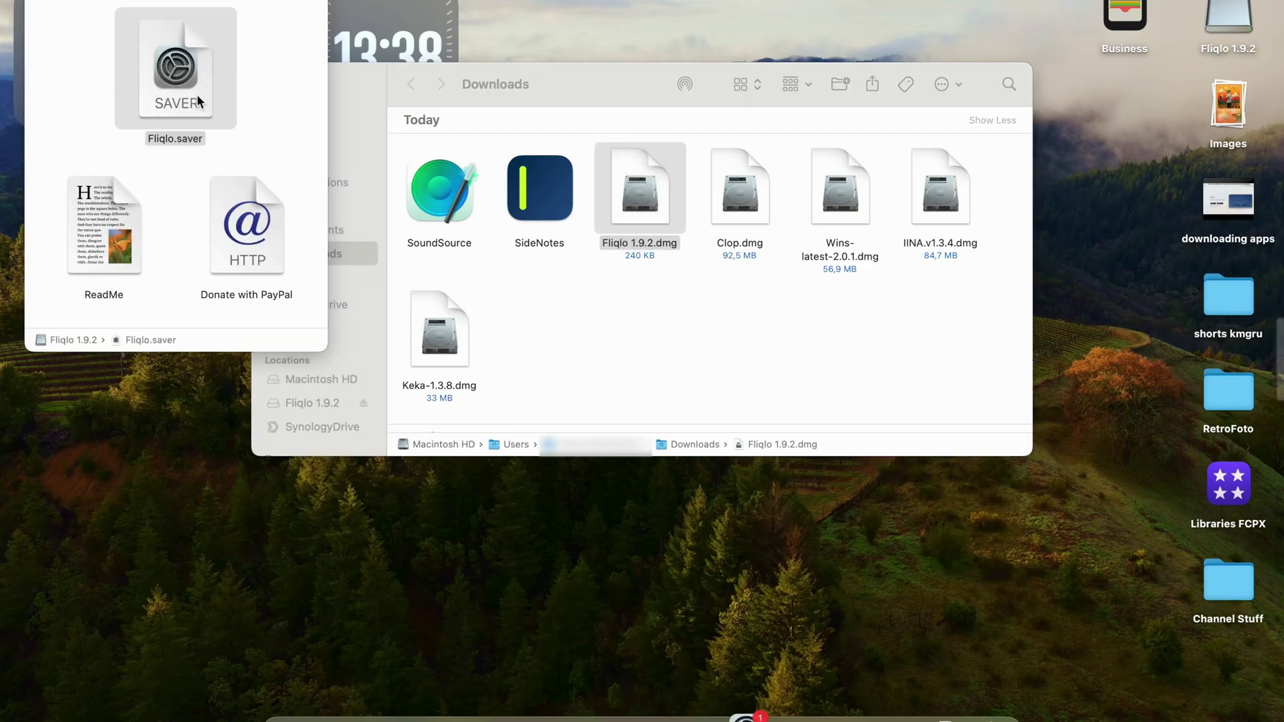
pyautogui.click(693, 443)
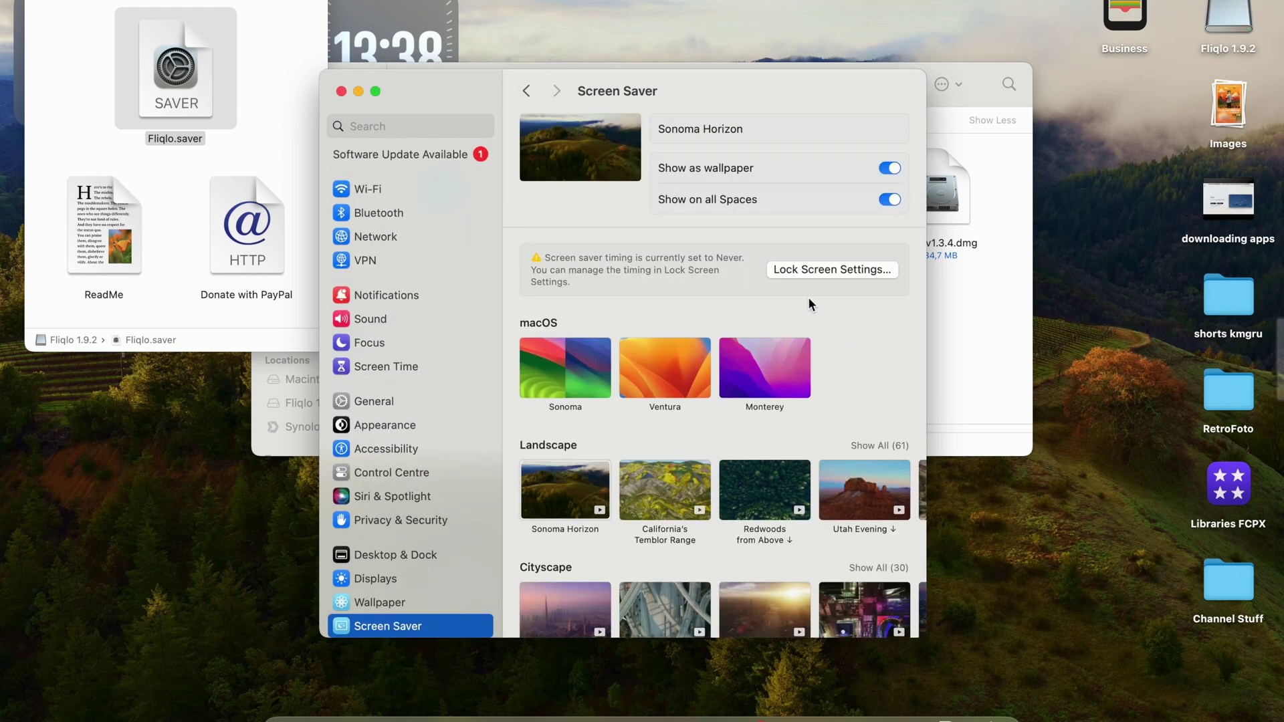
# Scroll the Screen Saver list down to the Other section to find Fliqlo
pyautogui.scroll(-15, 893, 335)
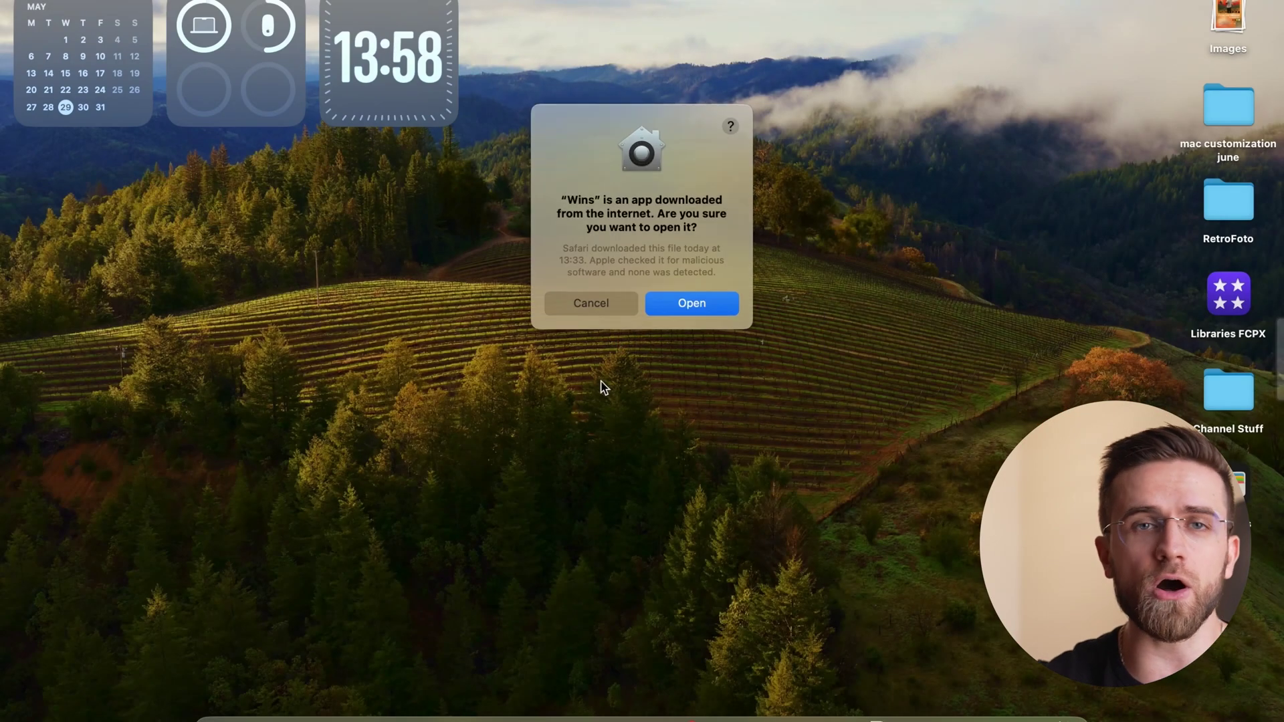
# Allow the downloaded Wins app to open and dismiss its Welcome window
pyautogui.click(677, 304)
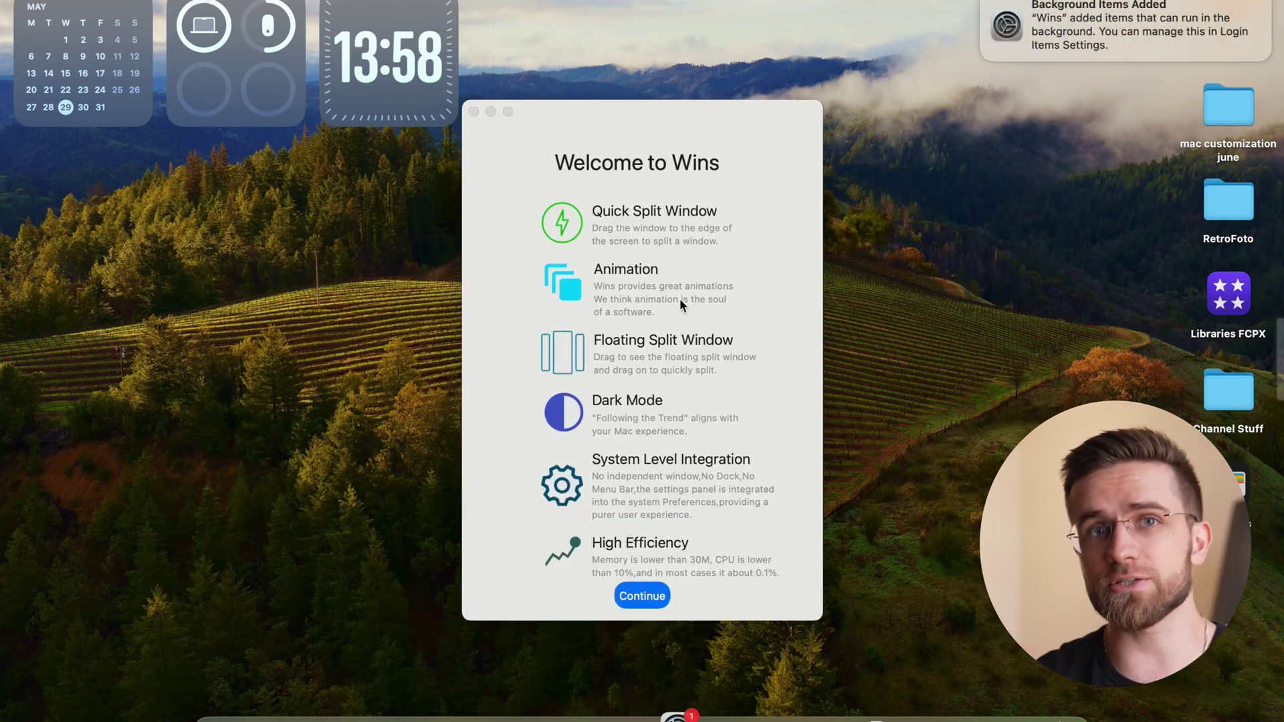
pyautogui.press('Return')
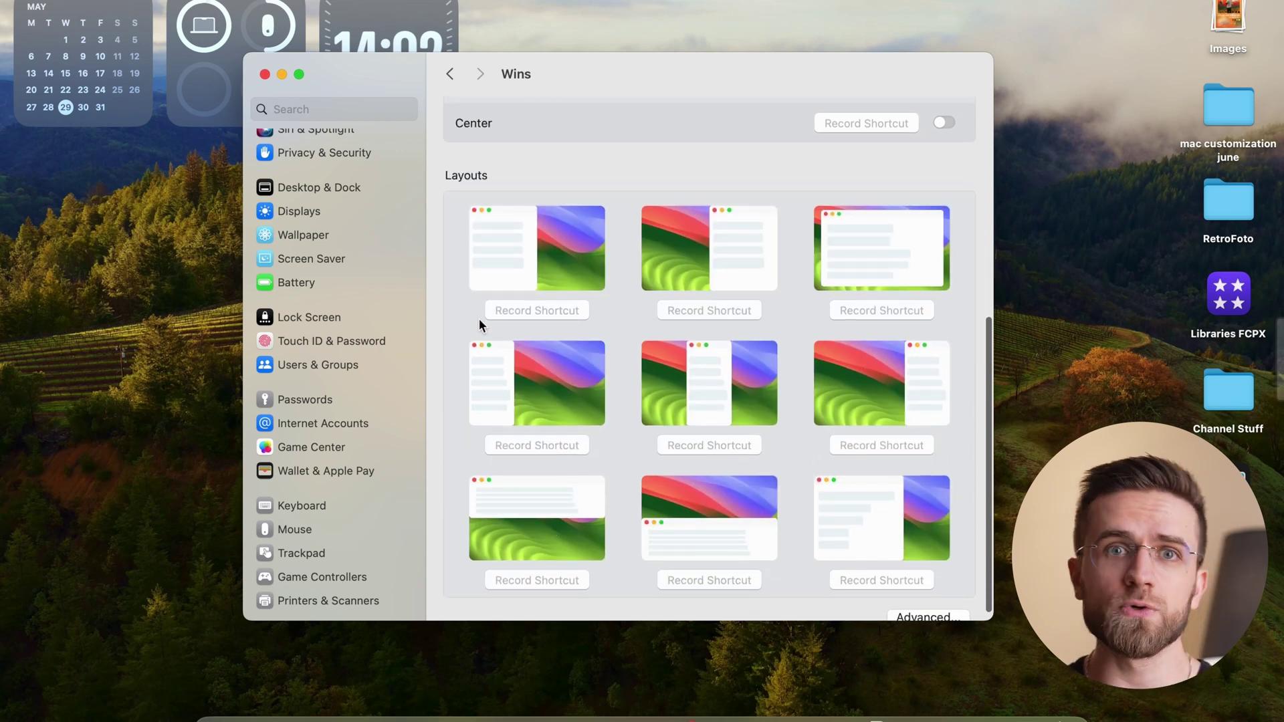
pyautogui.scroll(-2, 961, 350)
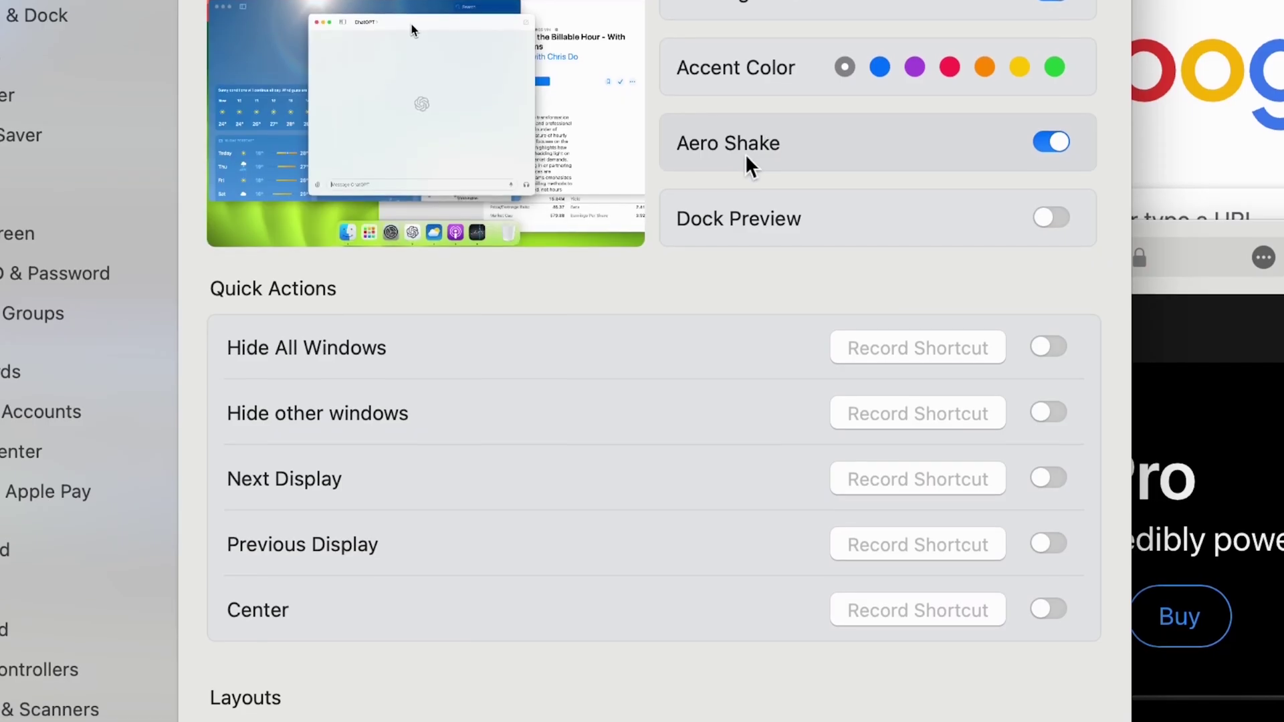
# Test Wins Dock Preview by bringing up window previews on Dock icons
pyautogui.moveTo(764, 206)
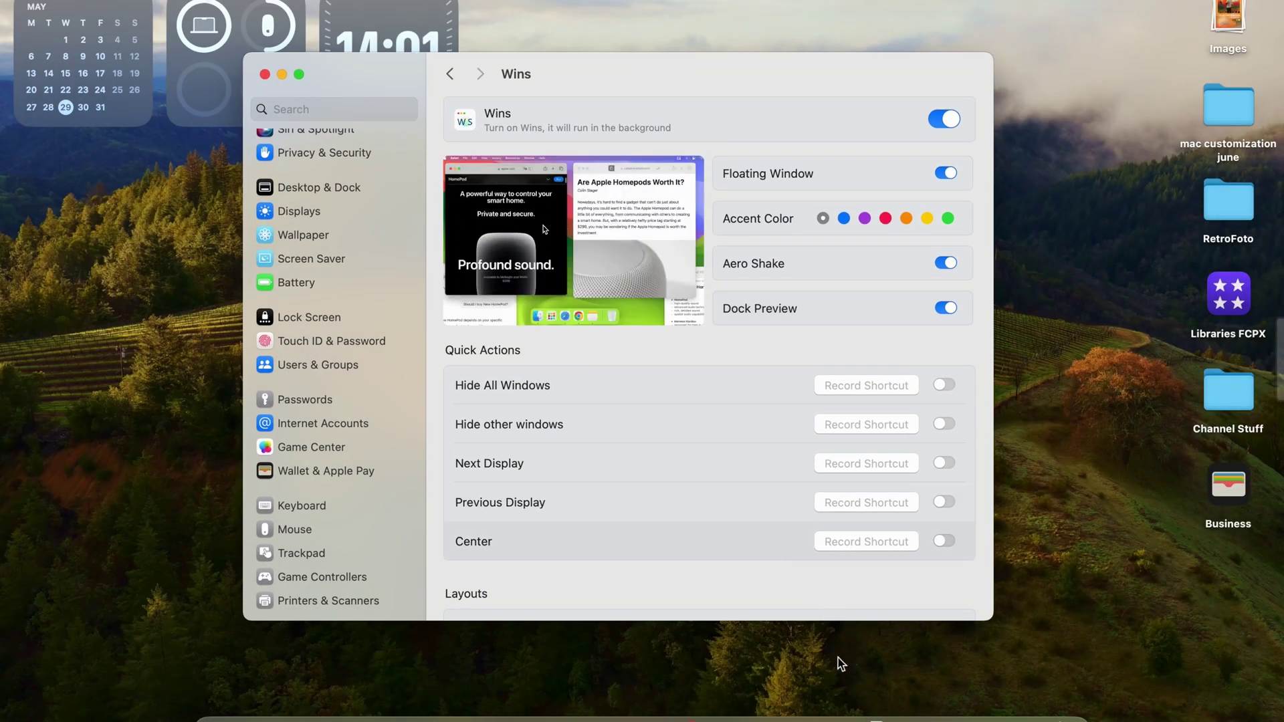
pyautogui.moveTo(770, 717)
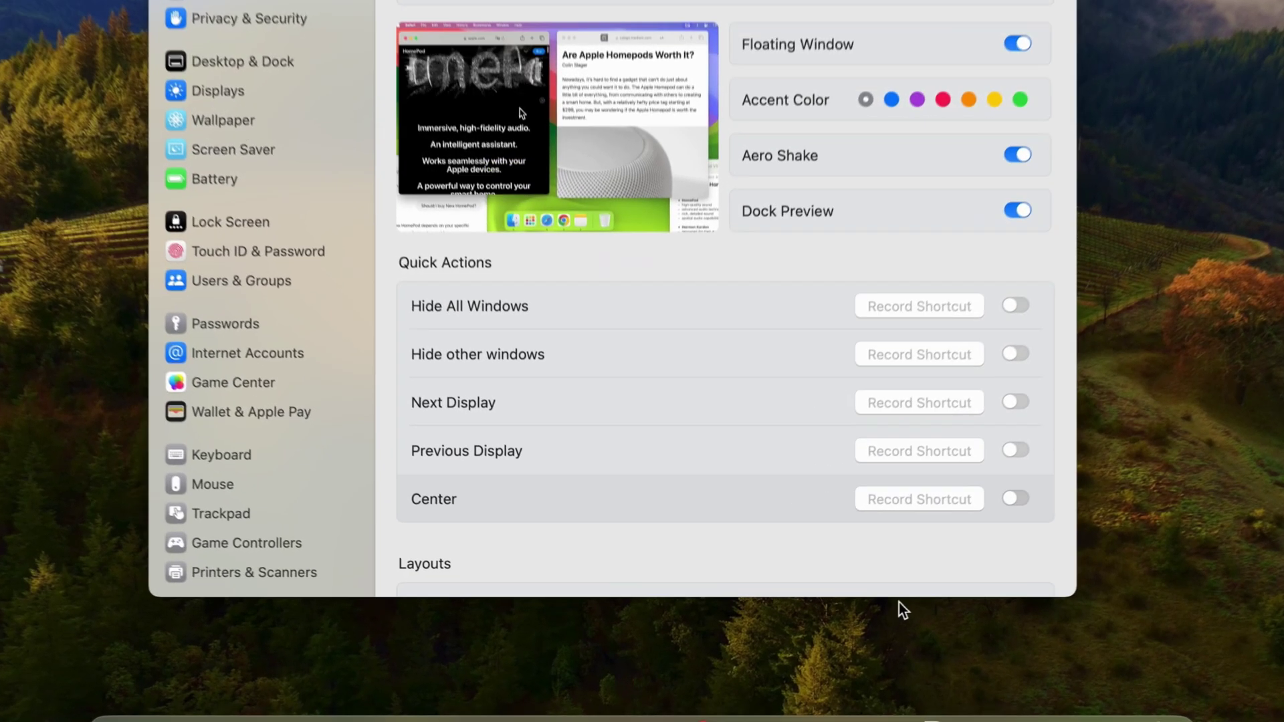
pyautogui.moveTo(801, 718)
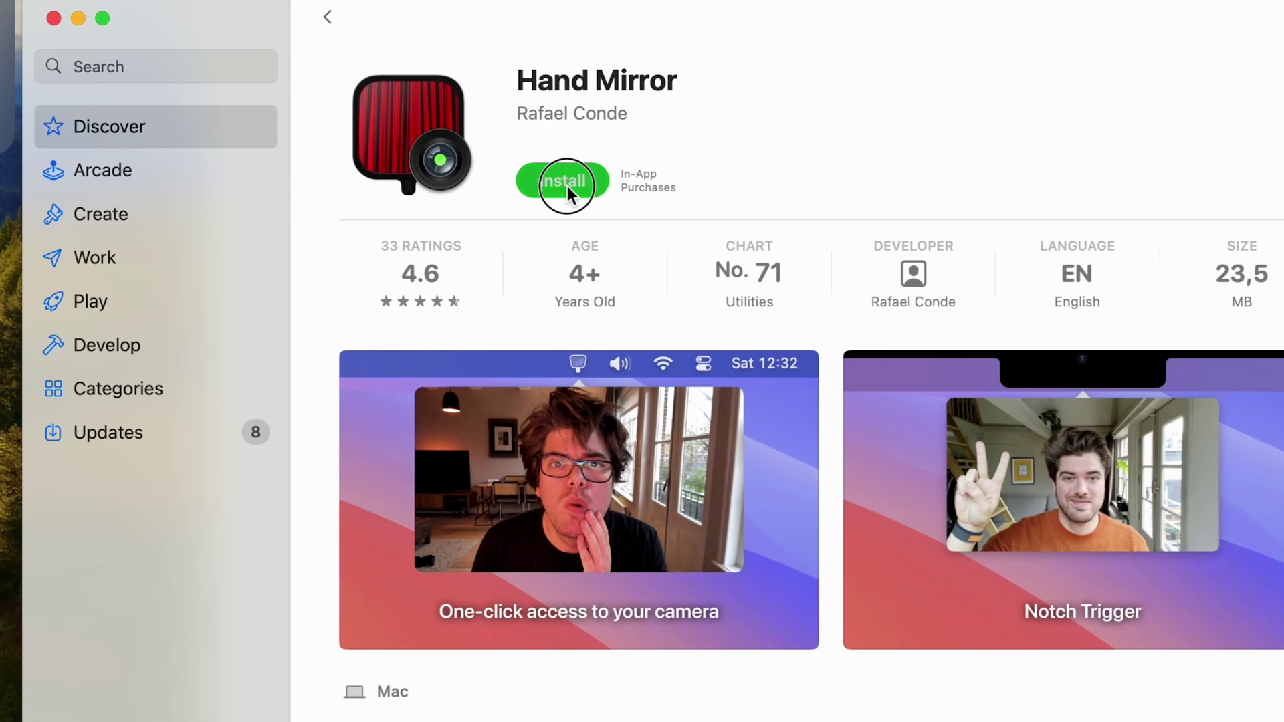
# Start installing Hand Mirror from its App Store page
pyautogui.click(567, 186)
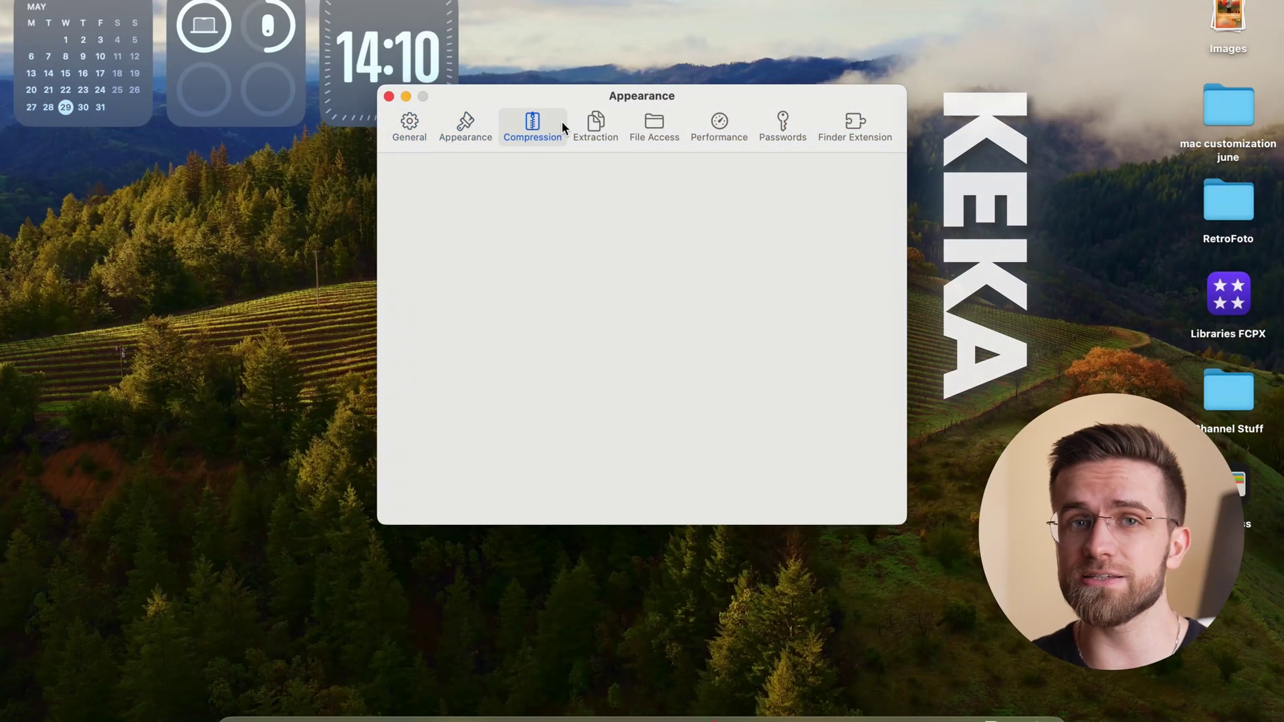
# Review Keka's Compression options, keeping ZIP format and Normal method, and check the save-location choices
pyautogui.click(562, 177)
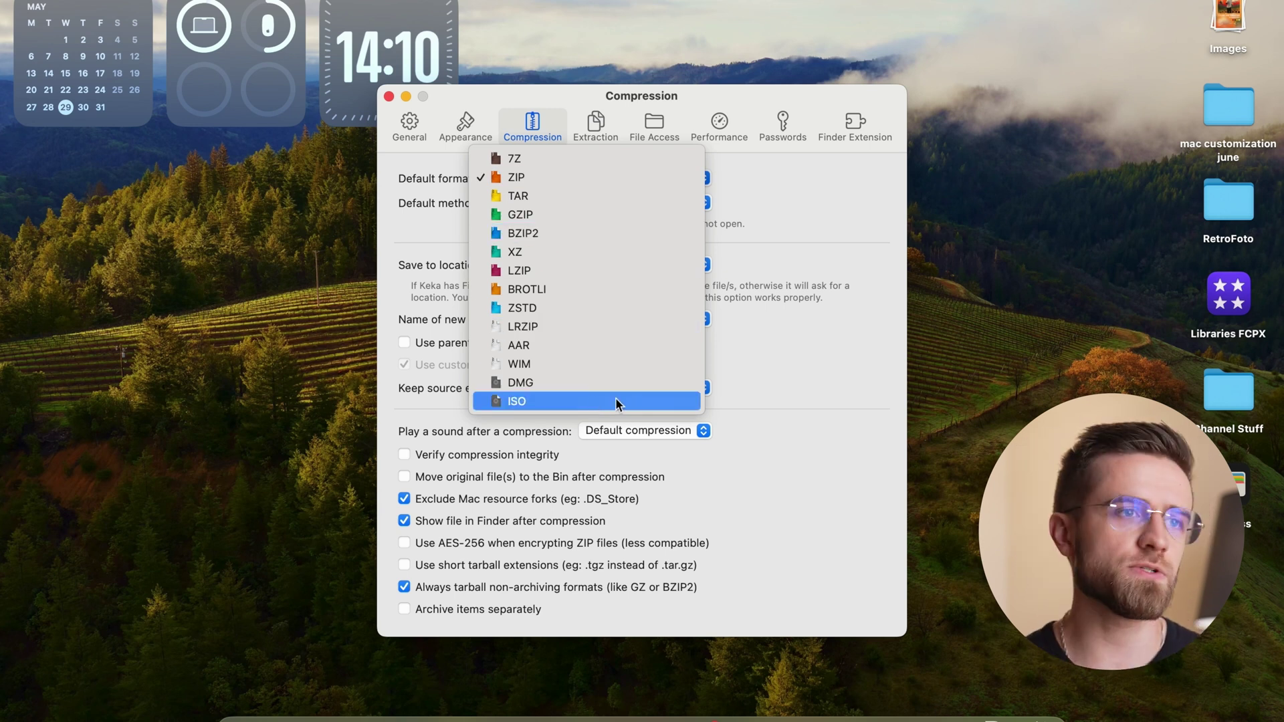
pyautogui.click(636, 160)
pyautogui.click(706, 203)
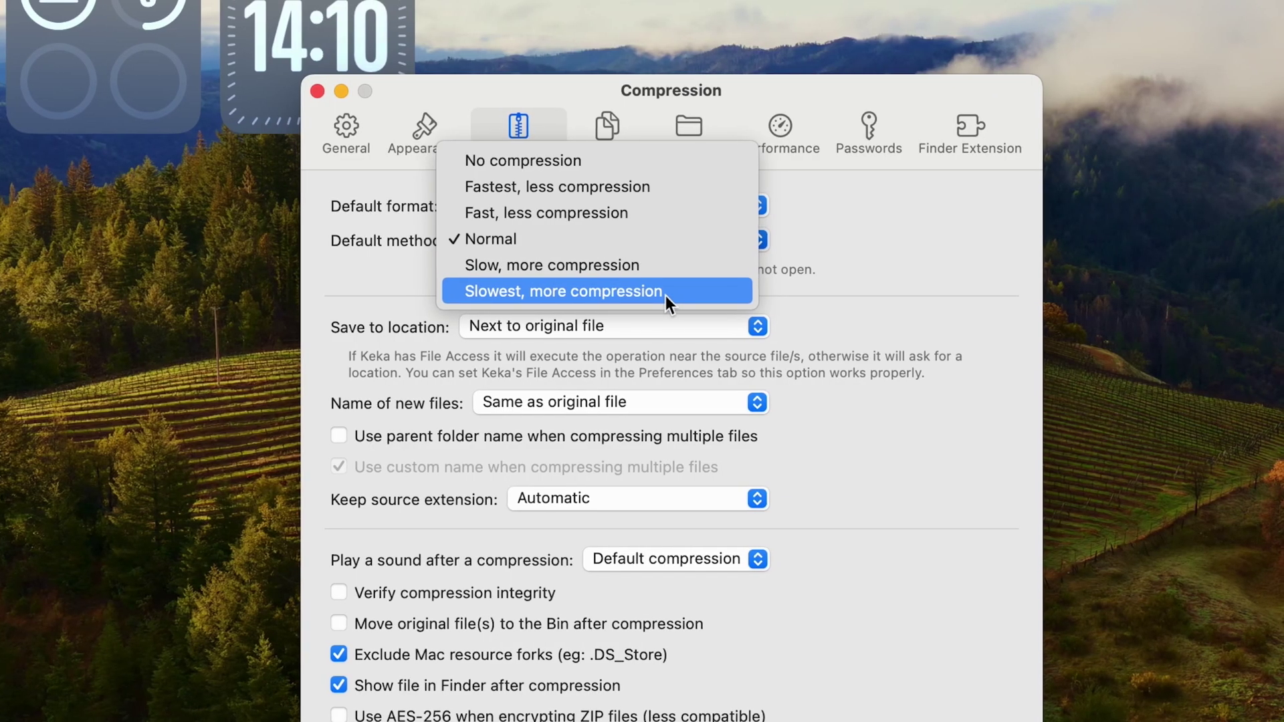
pyautogui.click(978, 283)
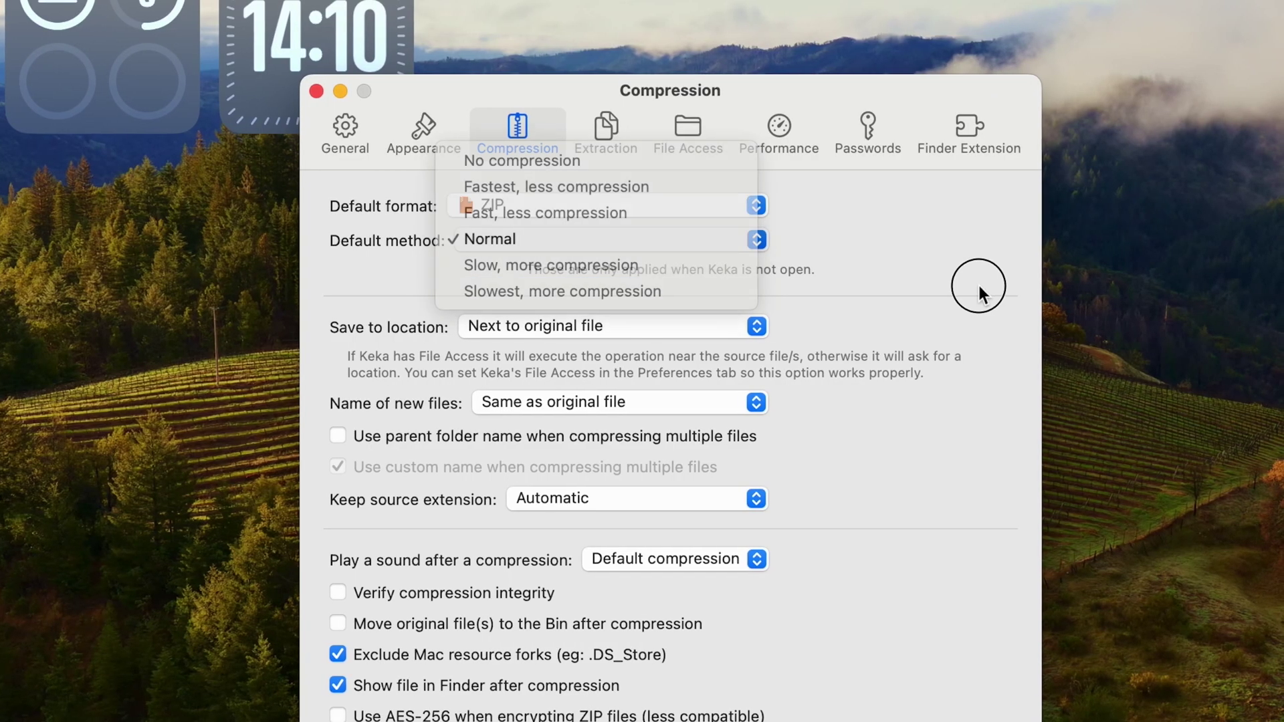
pyautogui.click(754, 328)
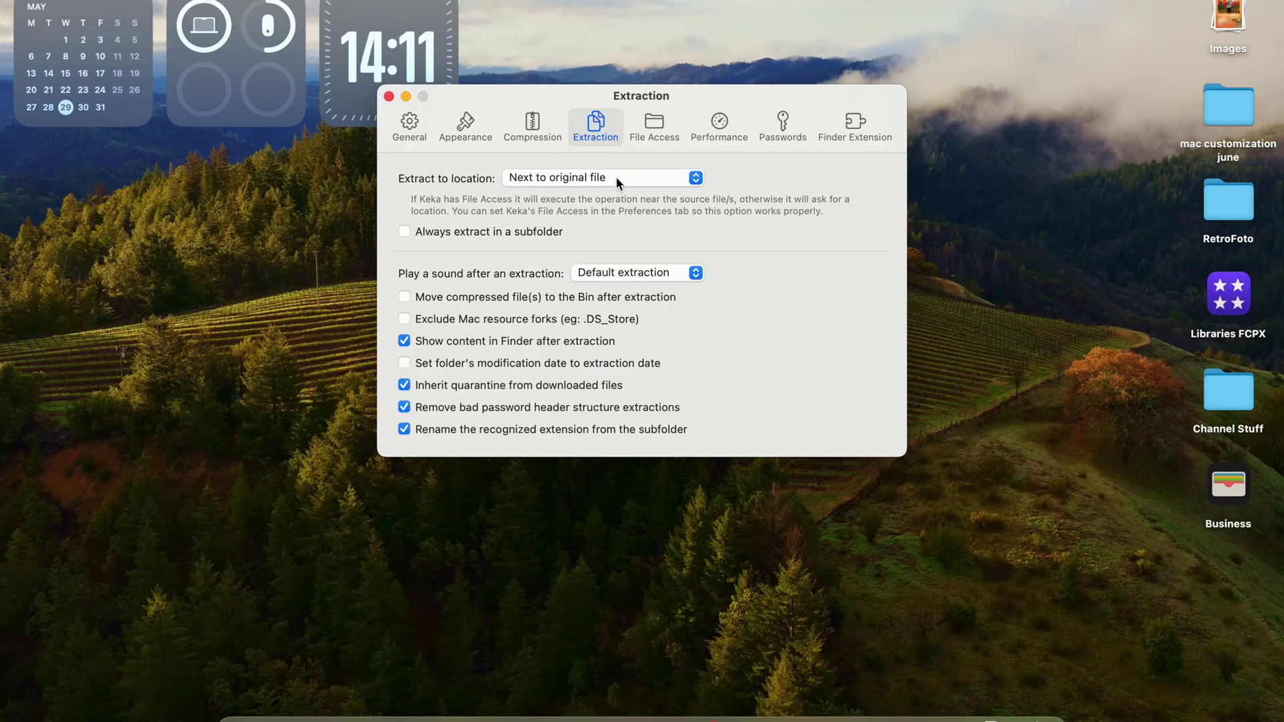
pyautogui.click(616, 181)
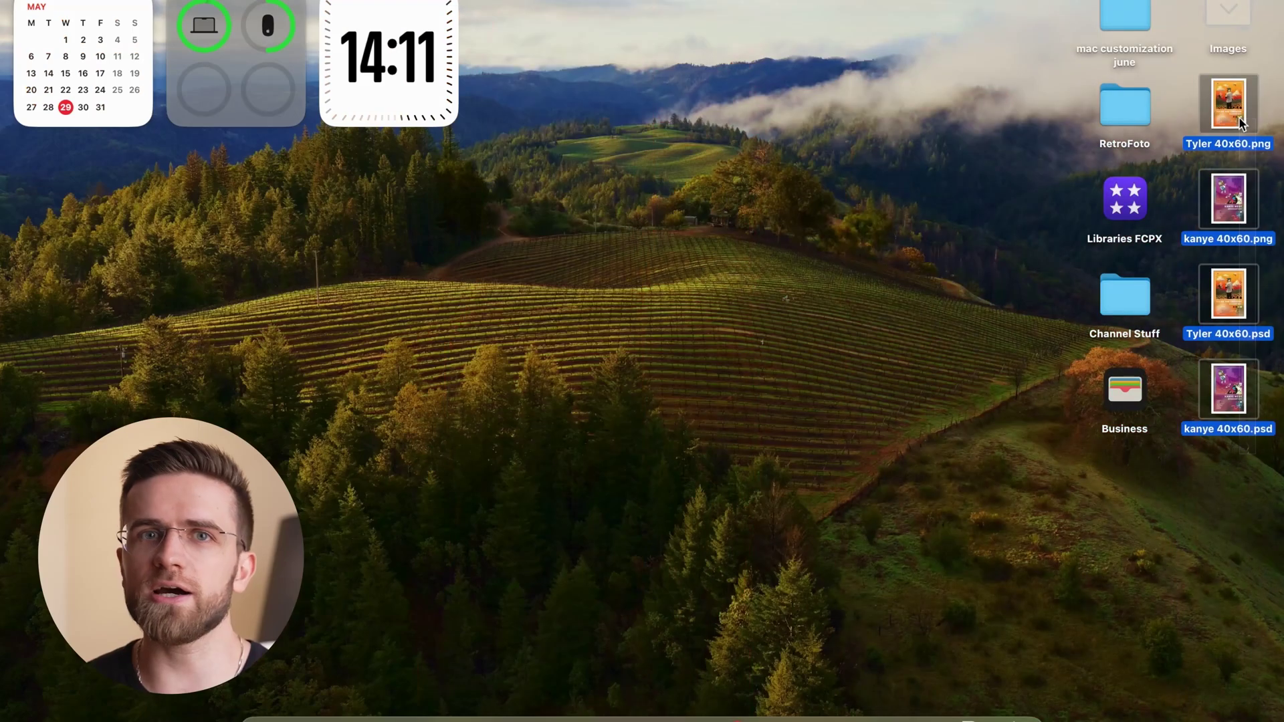
# Choose Open With > Other… for the four selected poster files
pyautogui.rightClick(1239, 116)
pyautogui.moveTo(1171, 159)
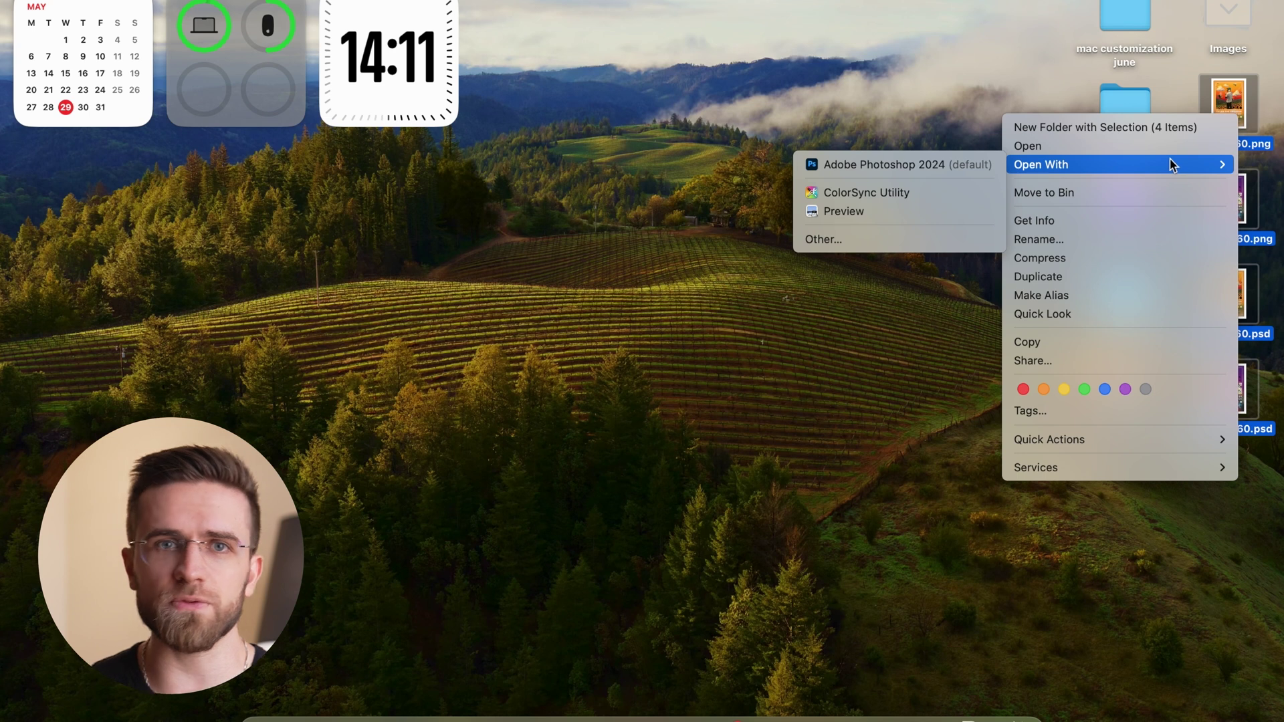
pyautogui.click(891, 239)
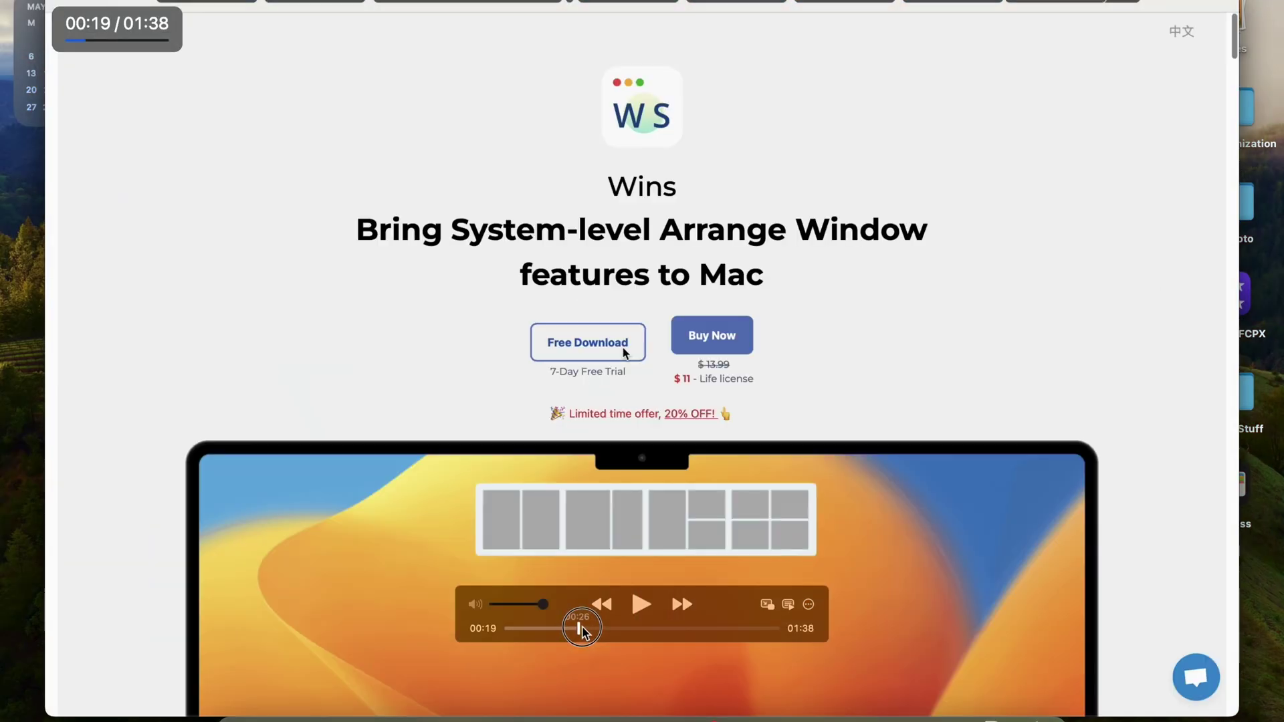
# Skip the IINA video to 00:46 on the Hand Mirror page and pop it into picture in picture
pyautogui.moveTo(582, 627); pyautogui.dragTo(627, 626)
pyautogui.press('space')
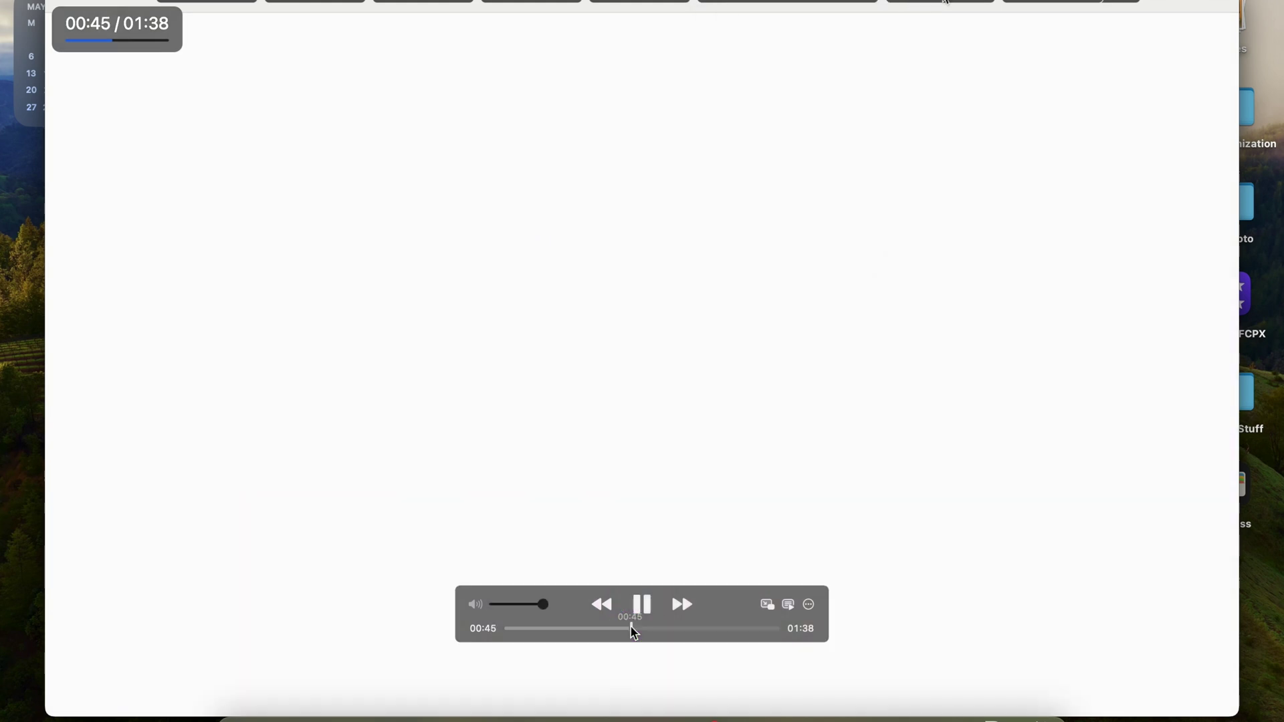
pyautogui.click(644, 605)
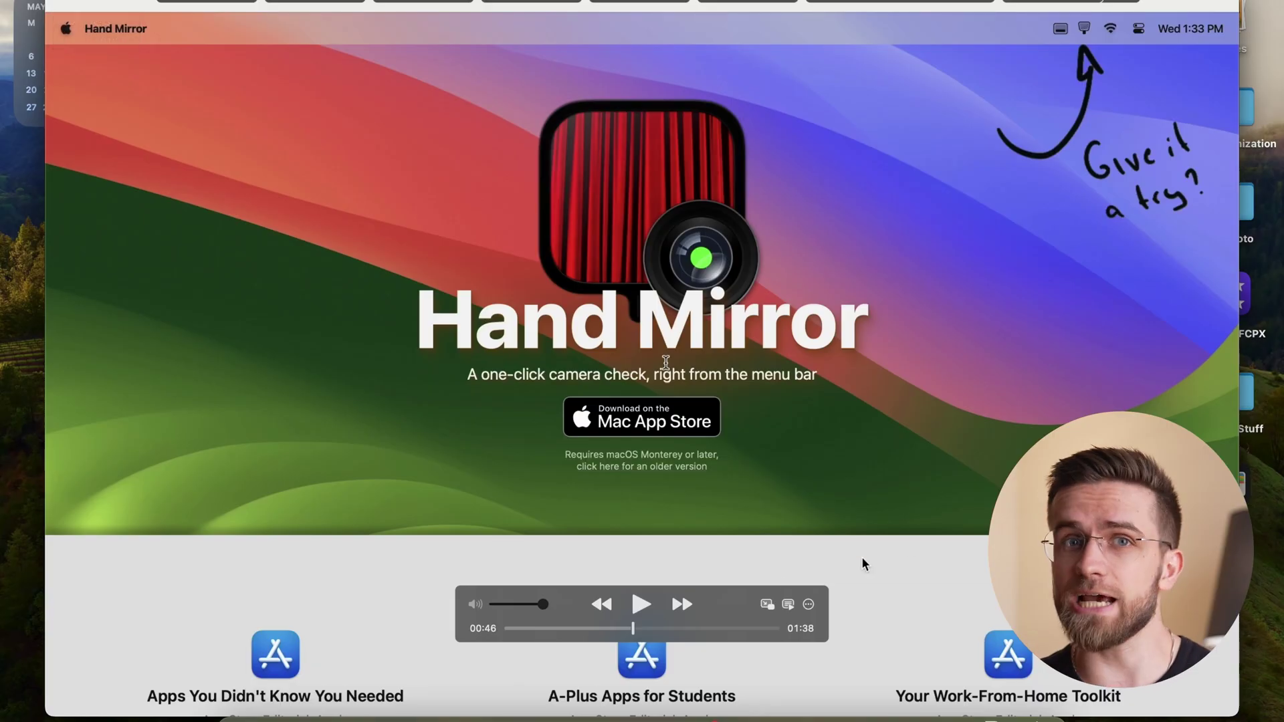
pyautogui.click(767, 606)
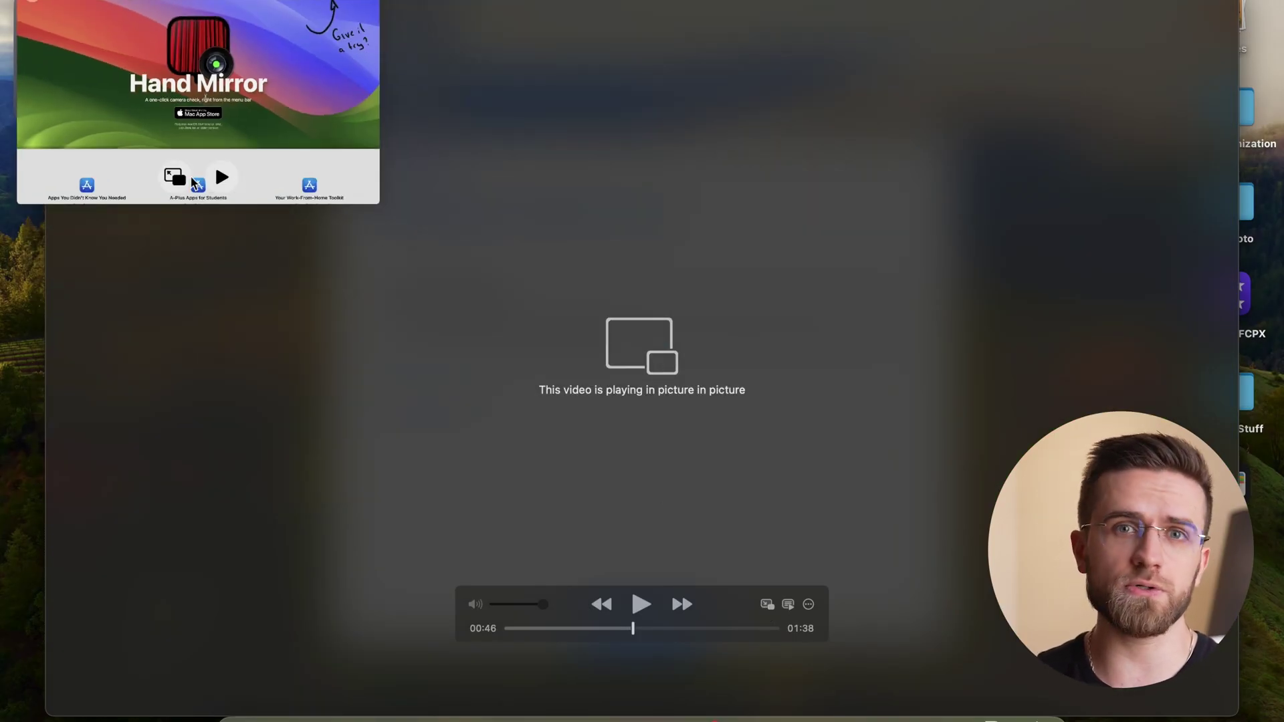
# Return to the full player, screenshot the frame, try 4:3 and 16:9 crops, and test then reset contrast
pyautogui.click(175, 177)
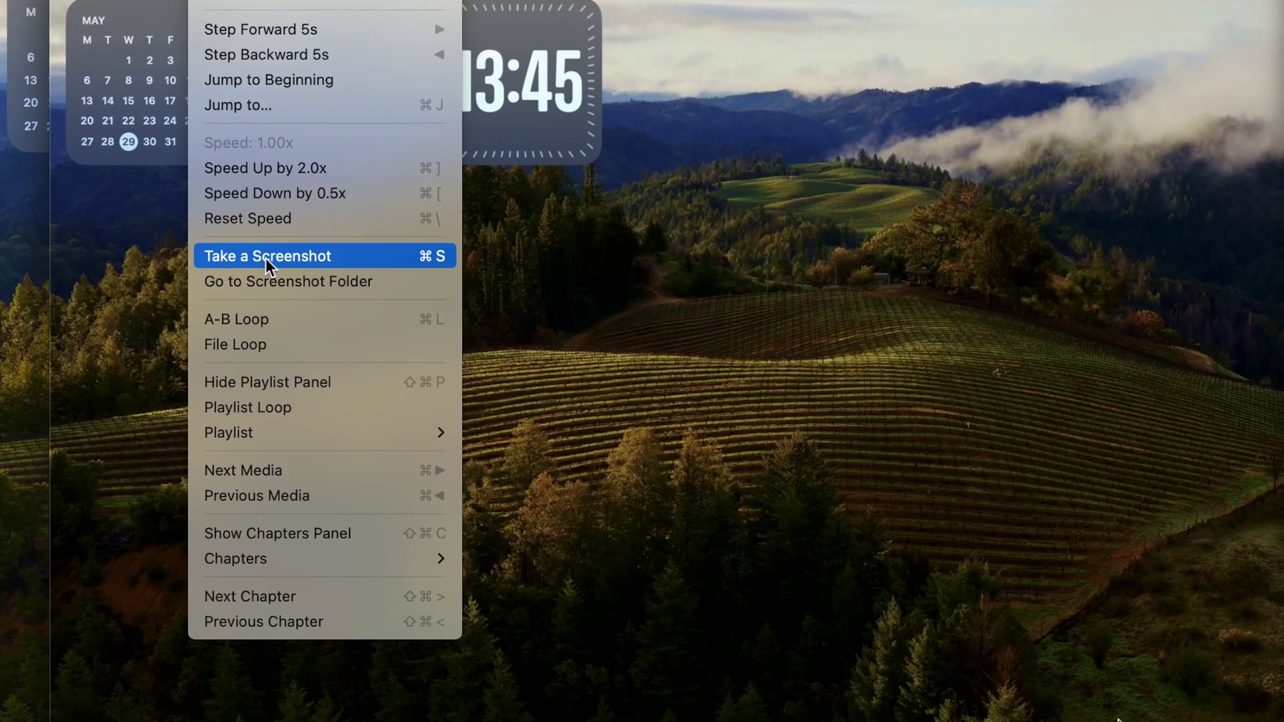
pyautogui.click(266, 258)
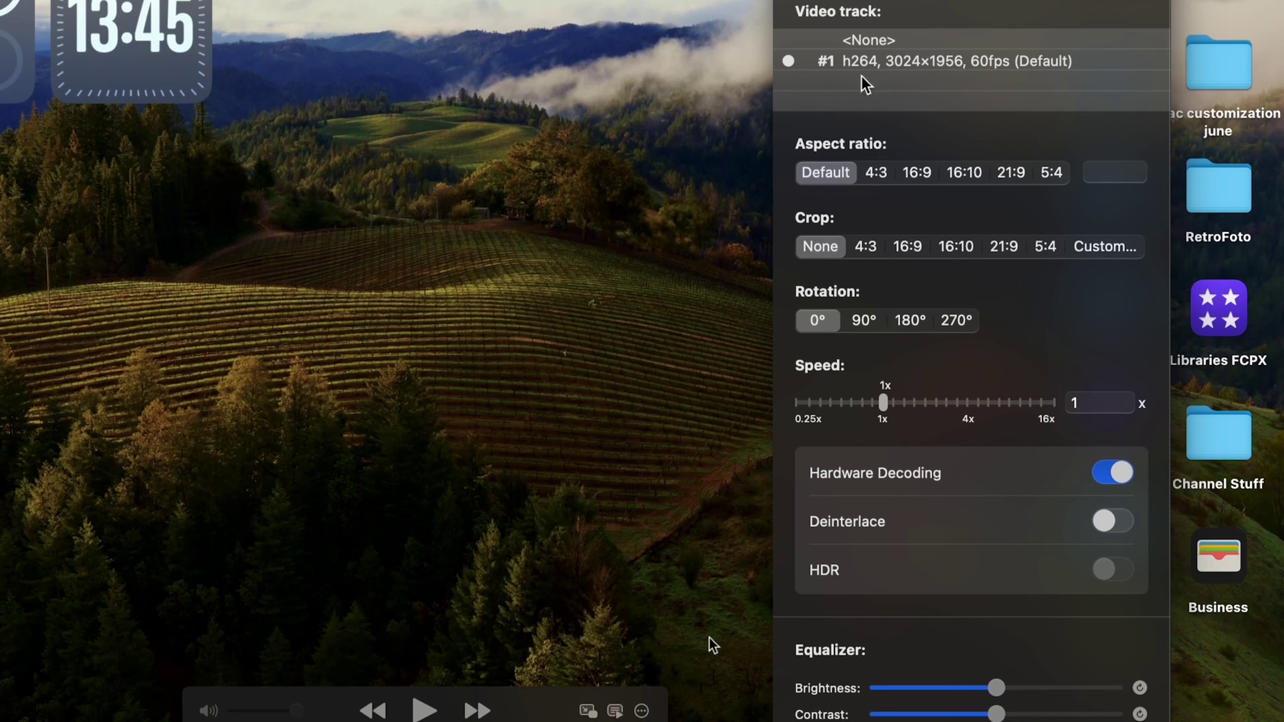
pyautogui.click(866, 246)
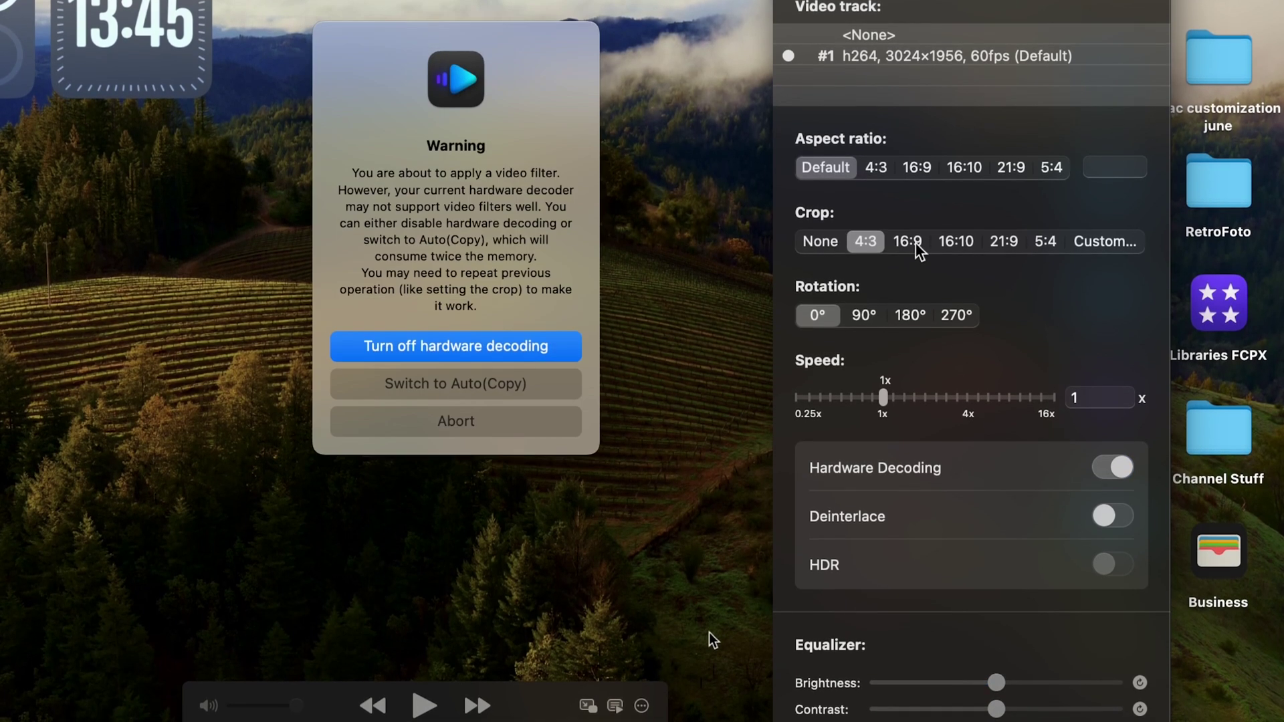
pyautogui.click(457, 430)
pyautogui.click(908, 235)
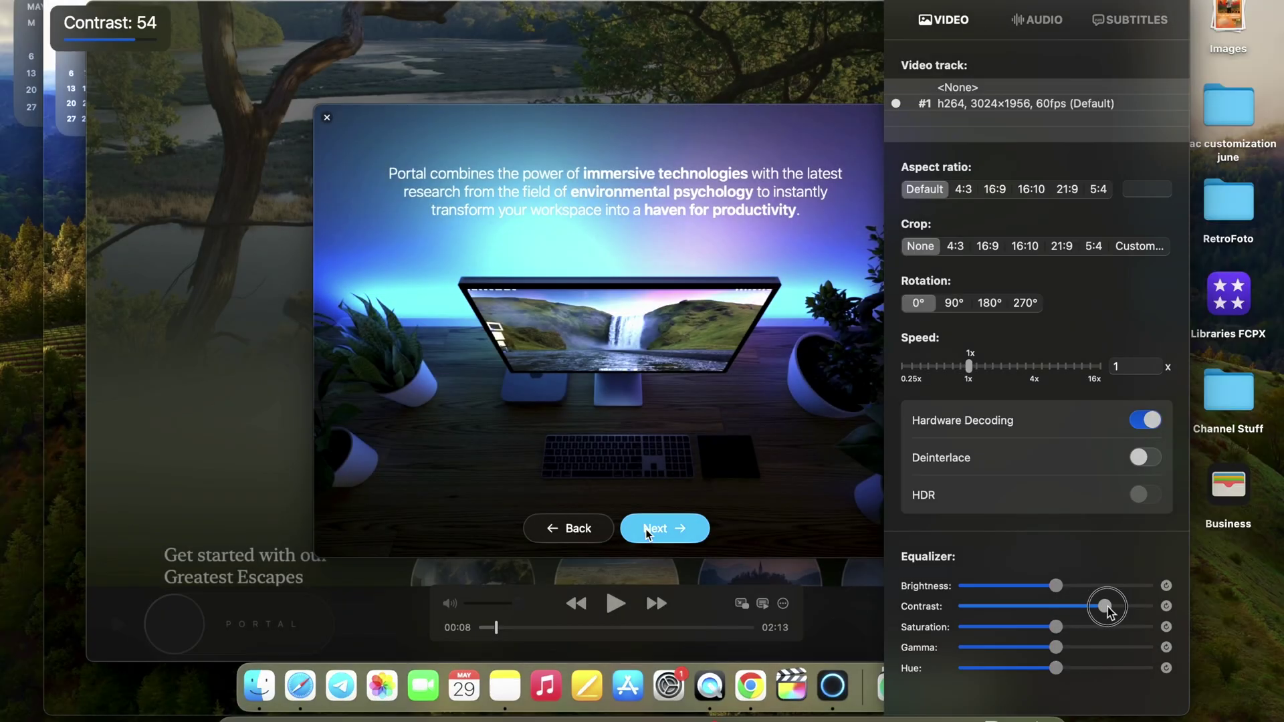
pyautogui.moveTo(1109, 606); pyautogui.dragTo(1007, 606)
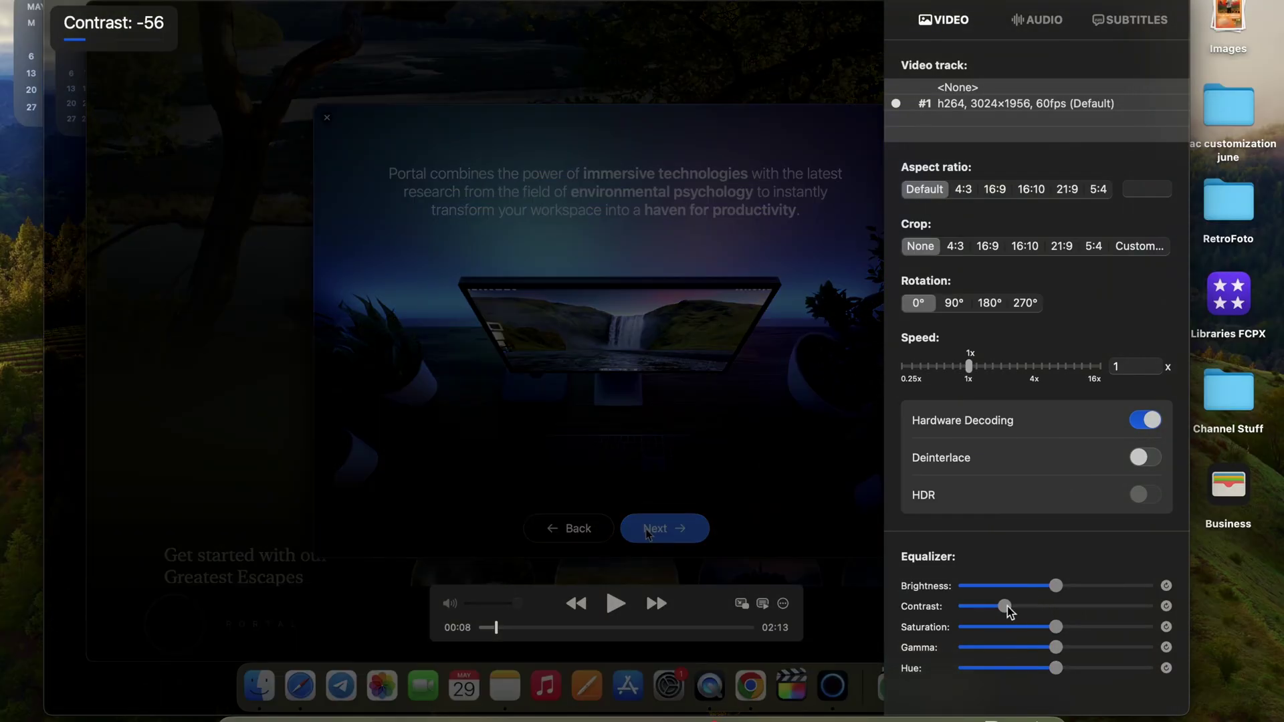
pyautogui.click(1165, 607)
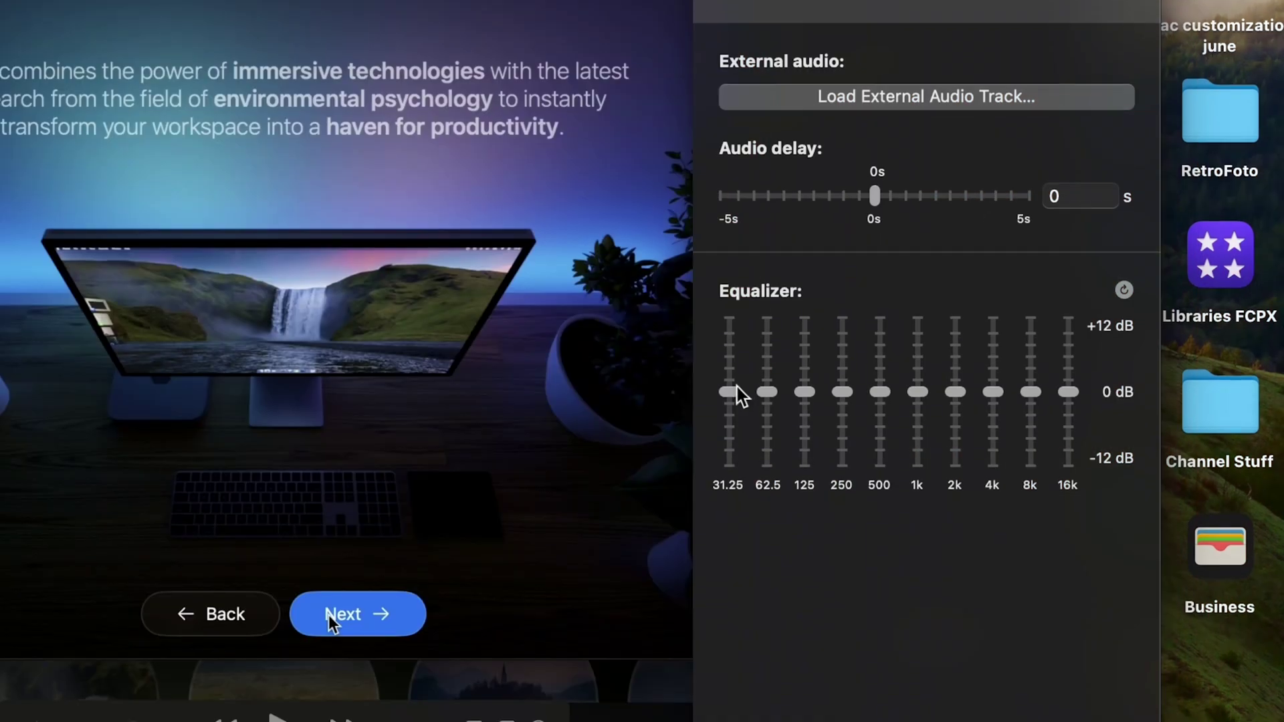
# Reshape the low EQ bands (31.25, 62.5, 250, 500 Hz) and show the Load Subtitle options
pyautogui.moveTo(729, 388); pyautogui.dragTo(729, 365)
pyautogui.moveTo(767, 388); pyautogui.dragTo(841, 362)
pyautogui.moveTo(880, 388); pyautogui.dragTo(879, 358)
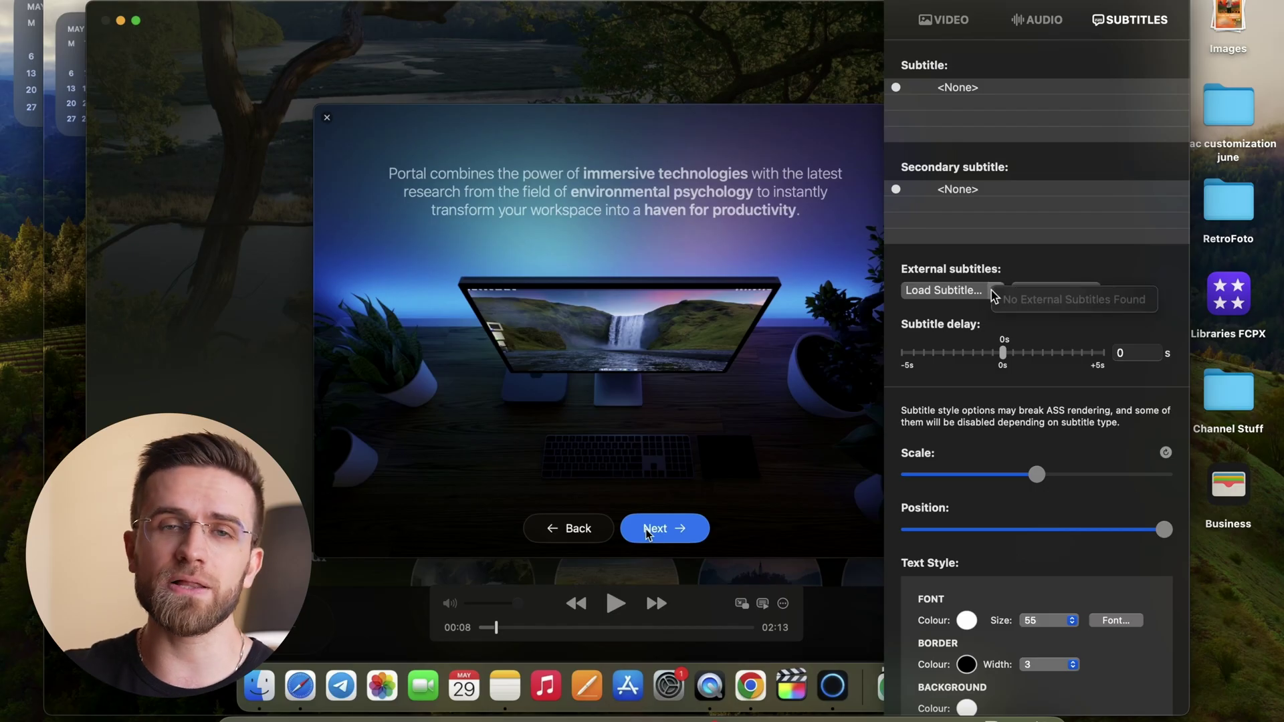
pyautogui.click(999, 290)
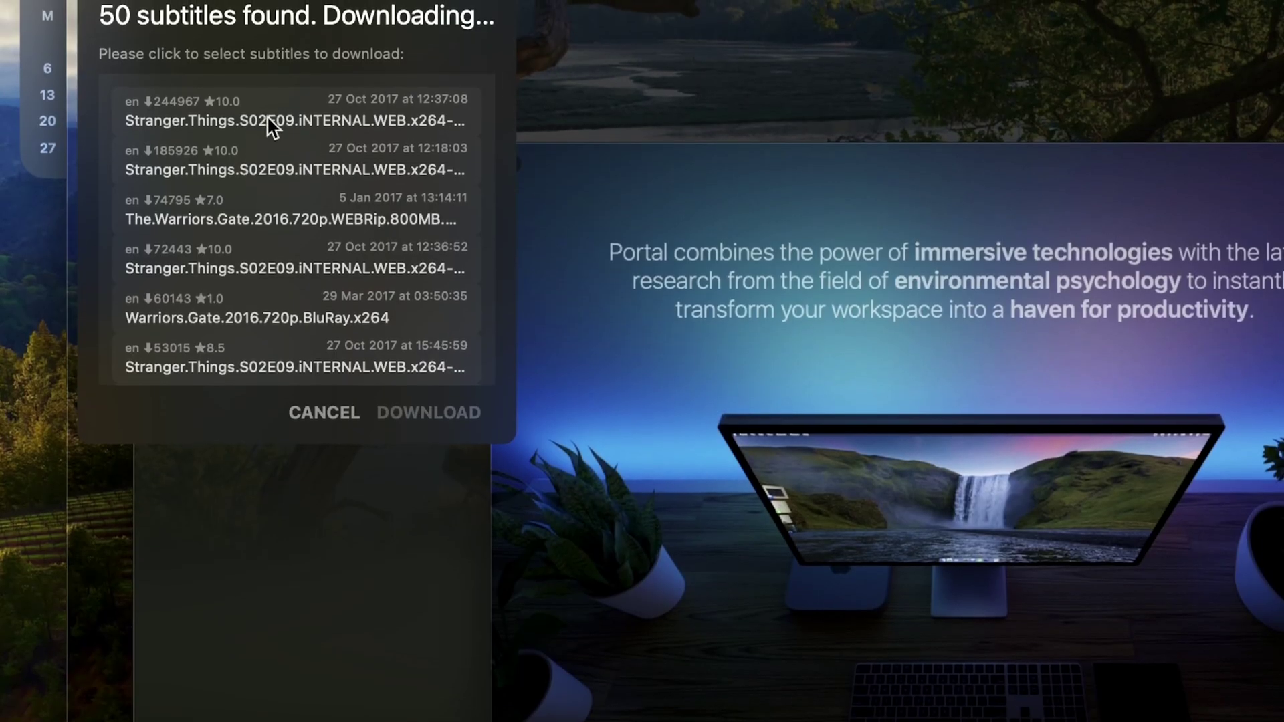
# Scroll through the 50 online subtitle results with their ratings and dates
pyautogui.scroll(-5, 271, 124)
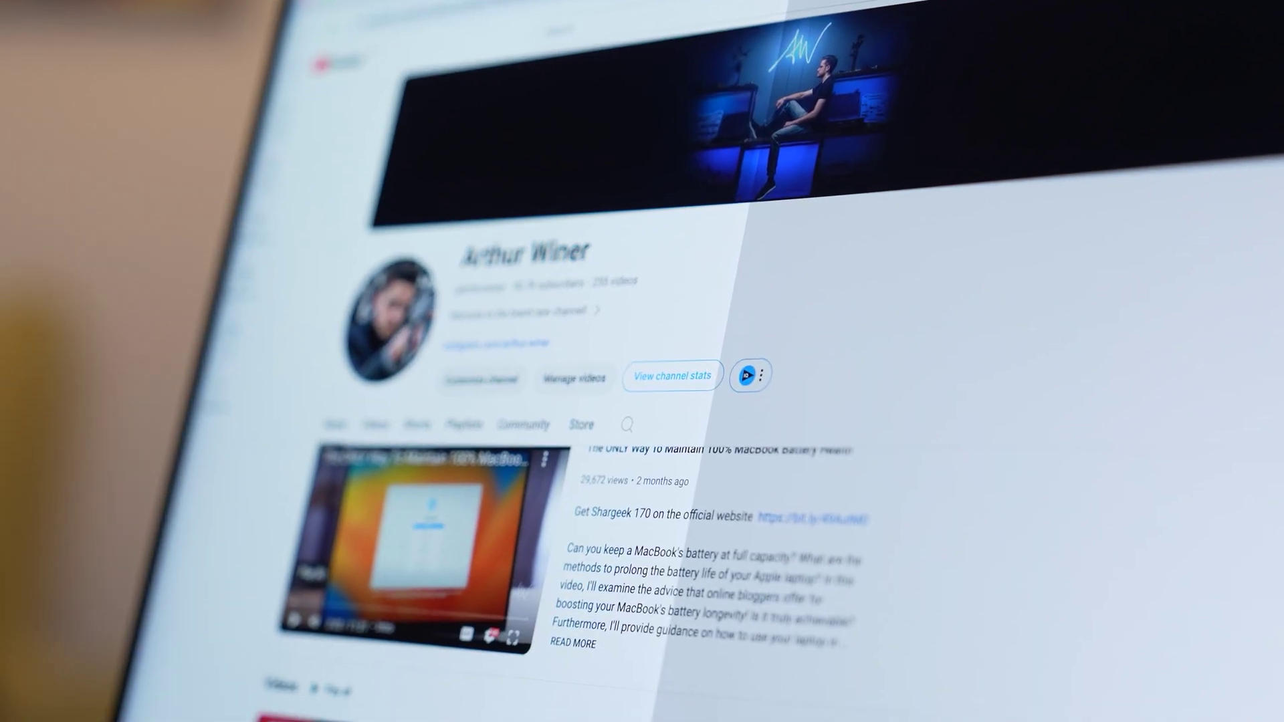
pyautogui.scroll(-3, 669, 401)
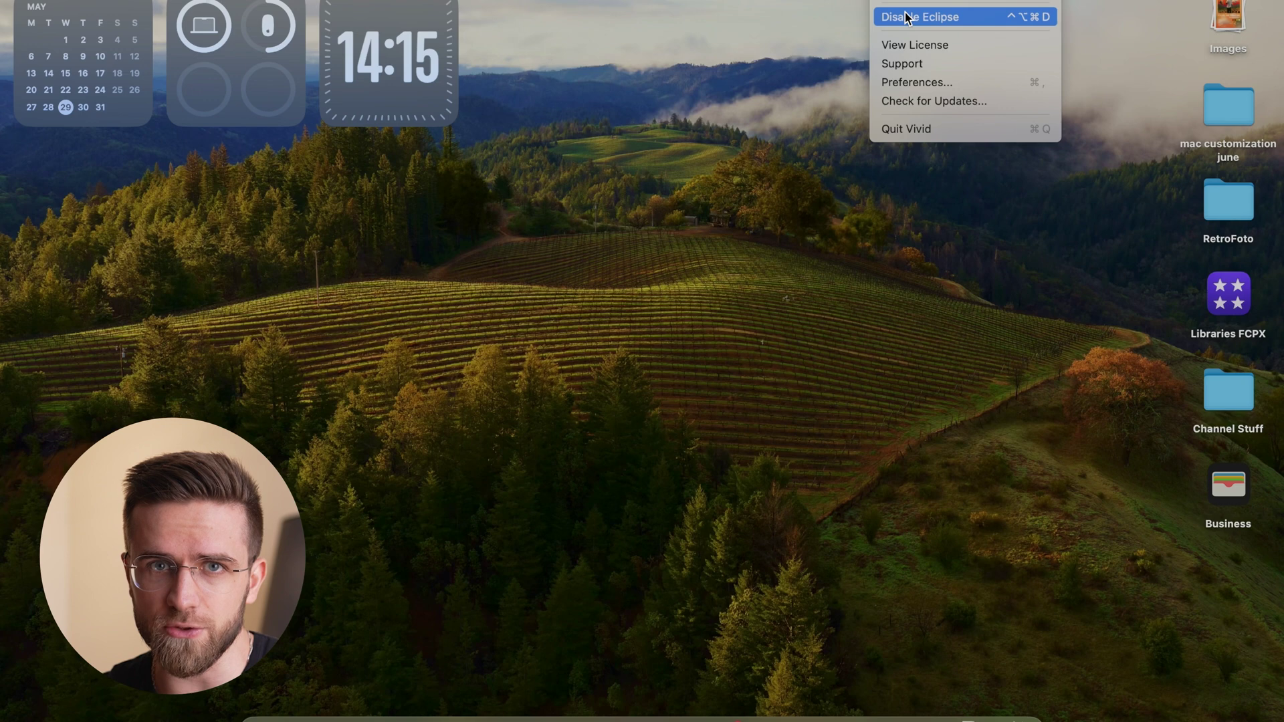
# Choose Disable Eclipse from Vivid's menu bar menu
pyautogui.click(907, 16)
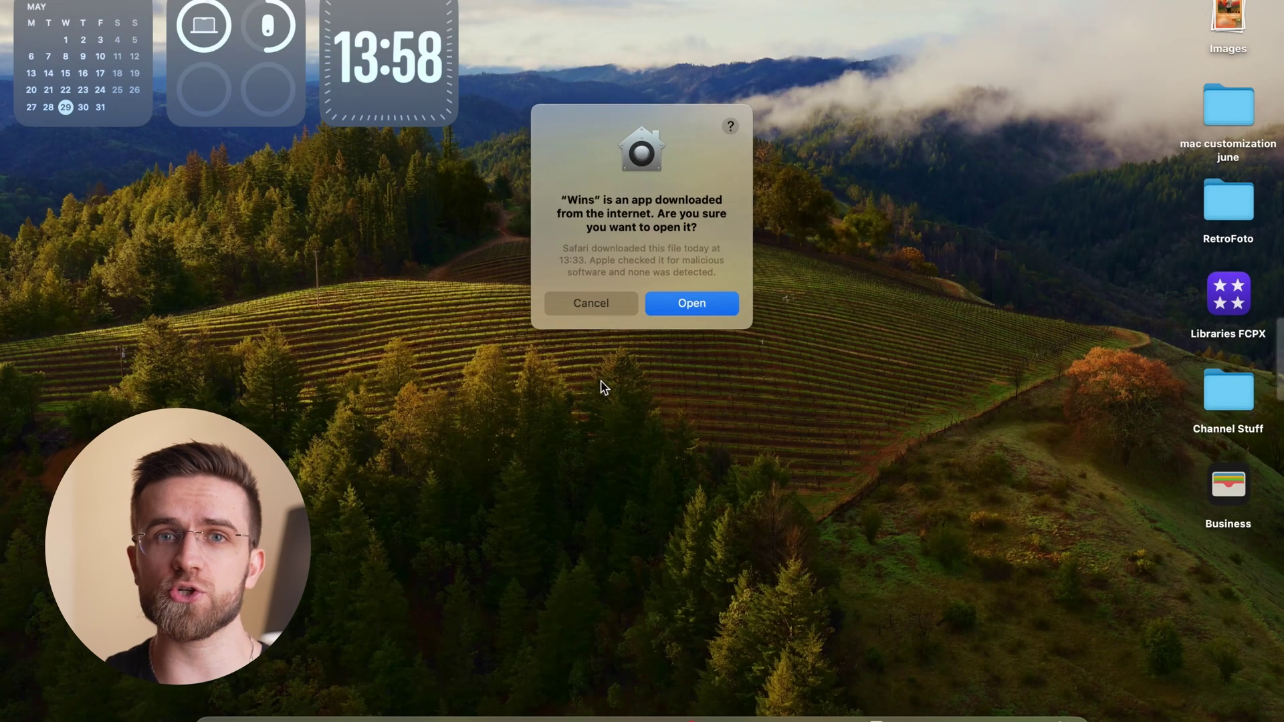
# Allow the downloaded Wins app to open and bring its settings pane forward
pyautogui.click(677, 304)
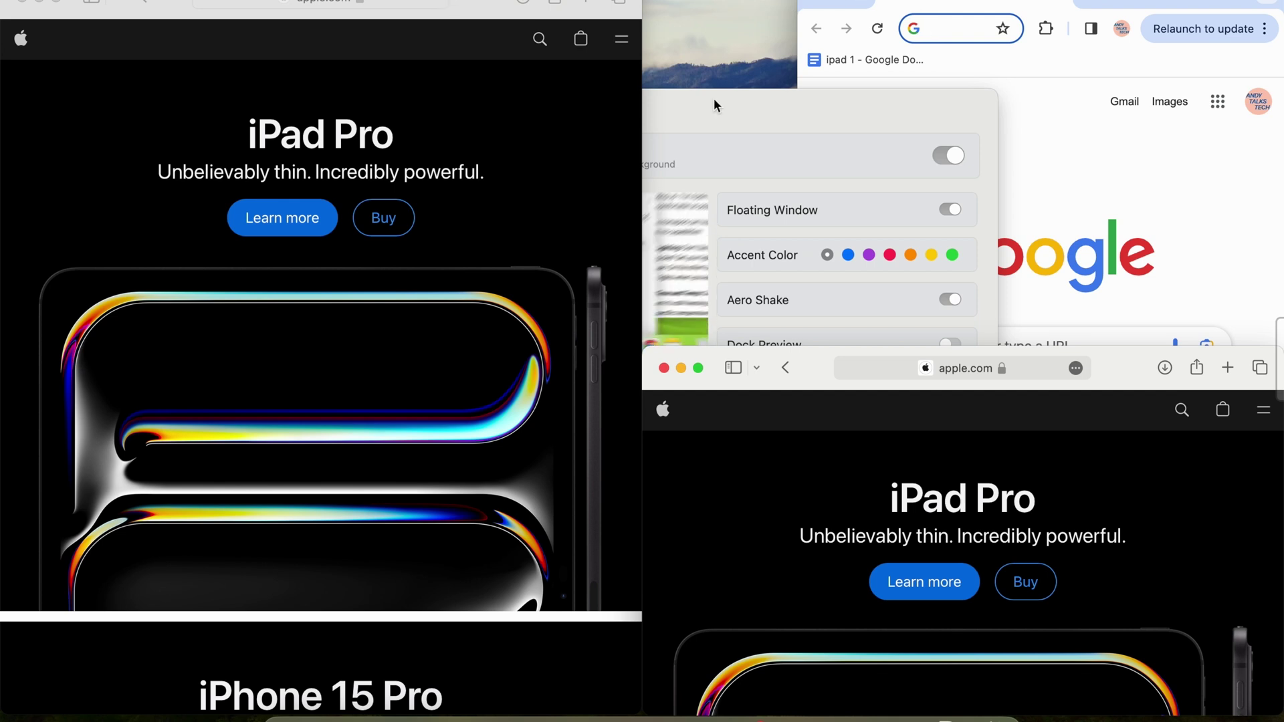
pyautogui.click(715, 106)
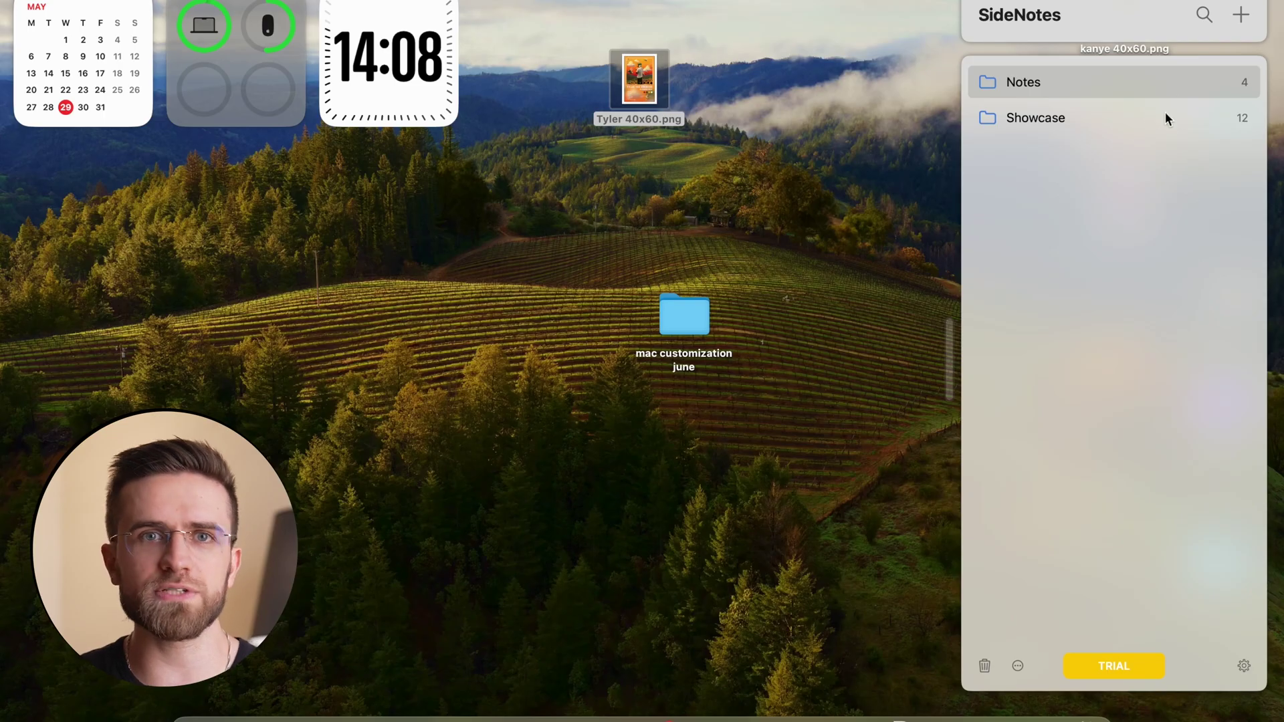
# Open the Showcase folder and scroll down past the shopping list and Tyler poster notes
pyautogui.click(1047, 118)
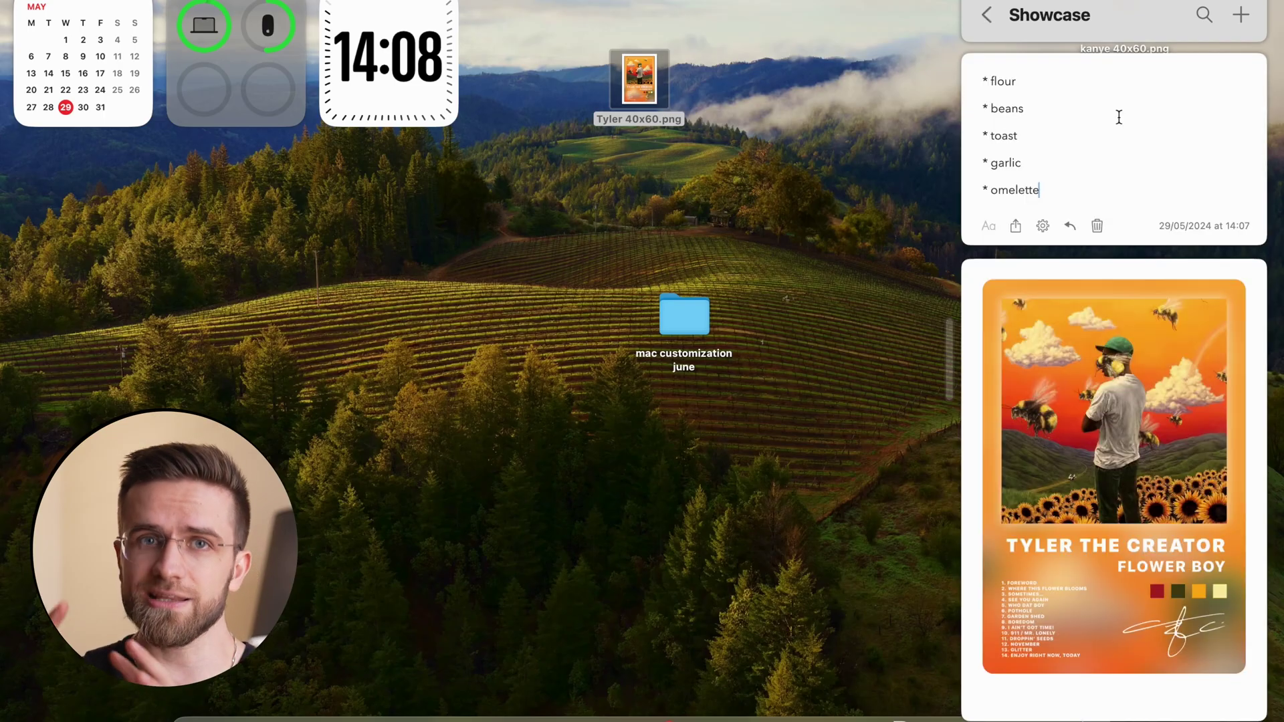
pyautogui.scroll(-10, 1113, 118)
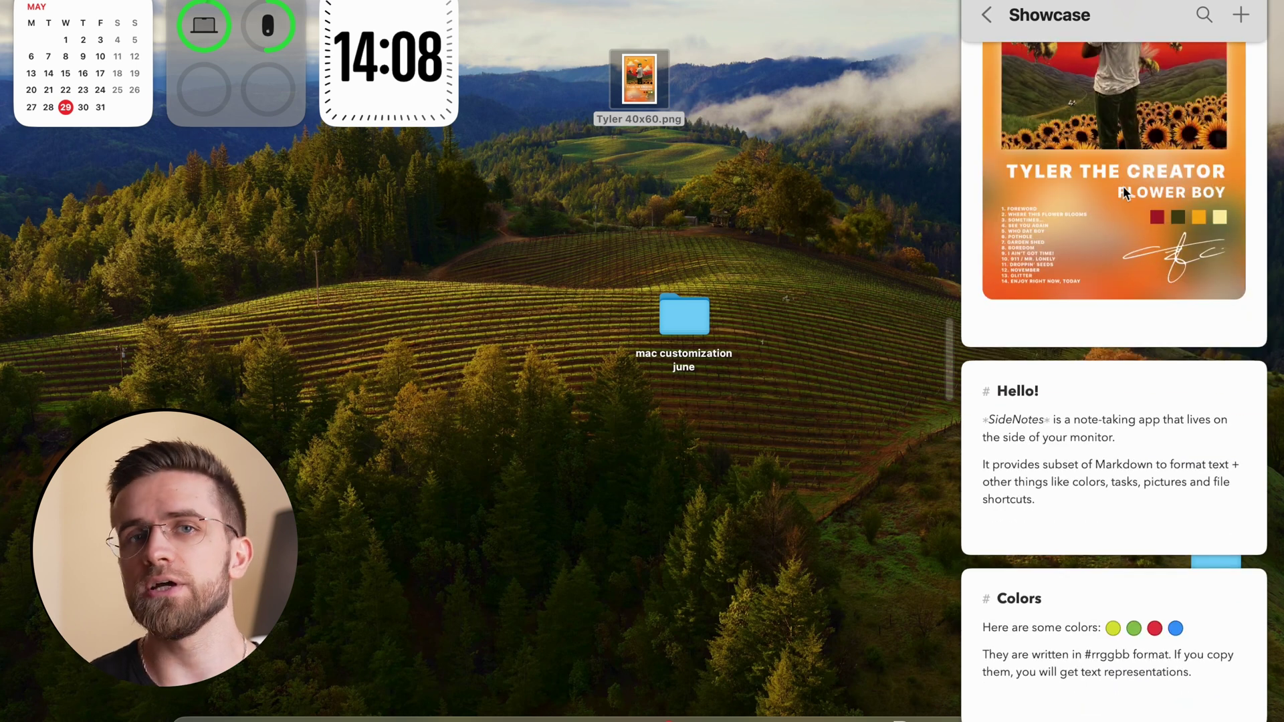
pyautogui.scroll(-10, 1123, 194)
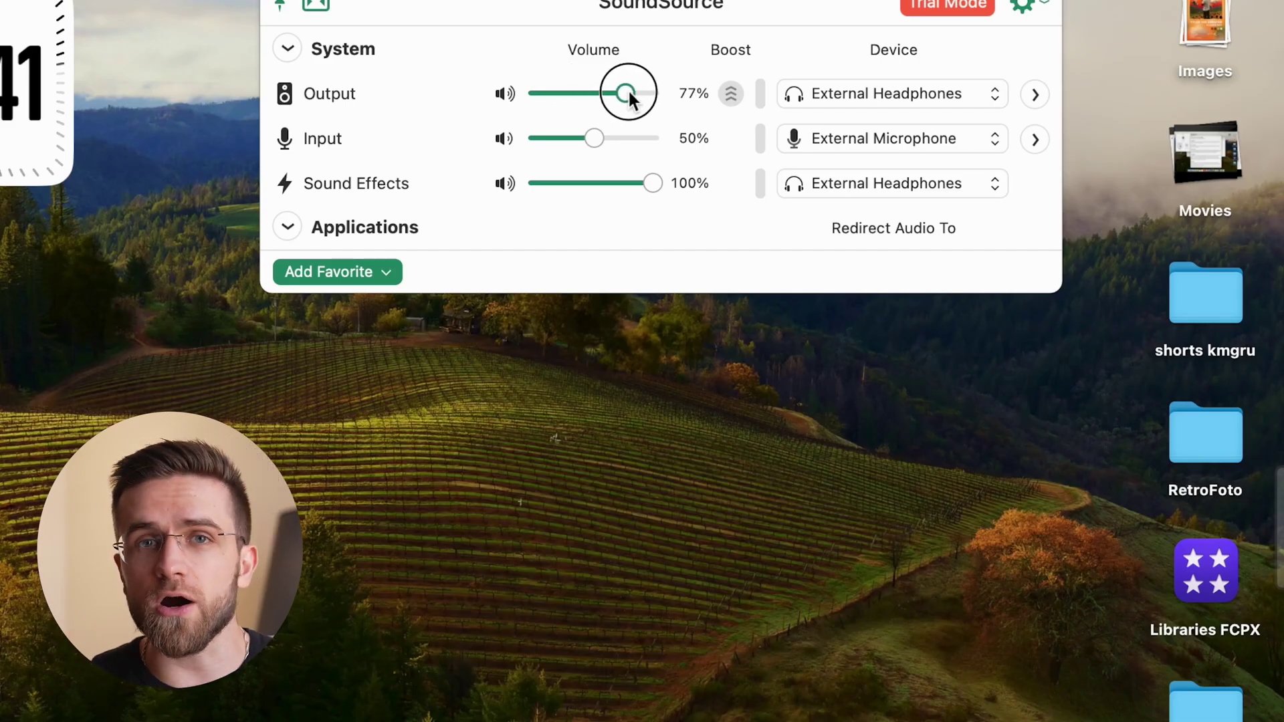
# Set output volume to 41%, input level to 55%, and adjust the sound effects volume
pyautogui.click(583, 94)
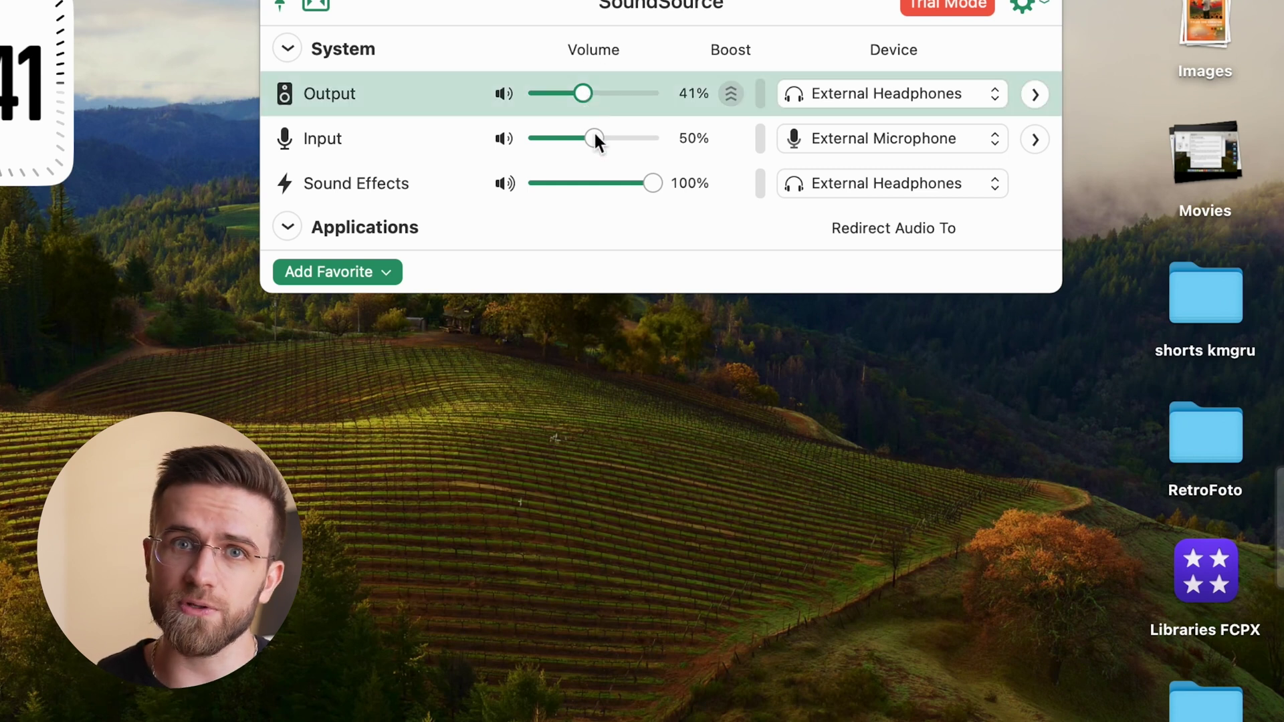
pyautogui.click(601, 139)
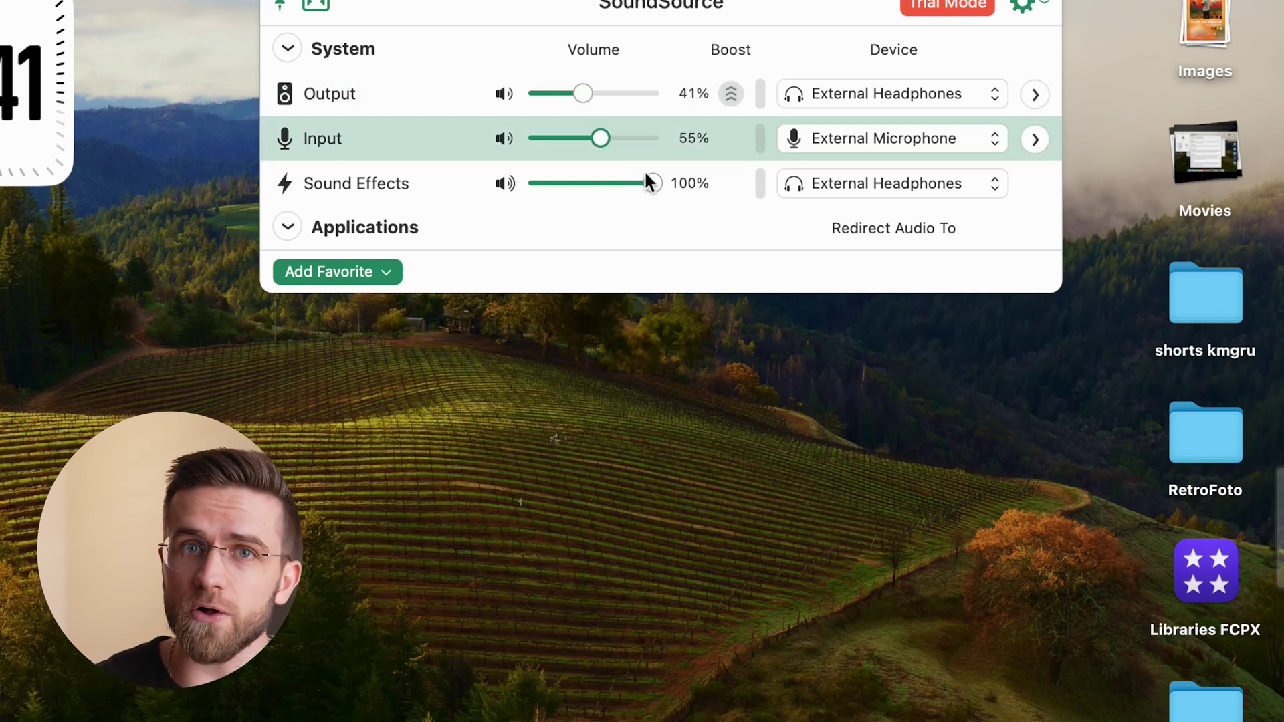
pyautogui.moveTo(651, 185)
pyautogui.mouseDown()
pyautogui.moveTo(603, 186)
pyautogui.moveTo(656, 179)
pyautogui.mouseUp()
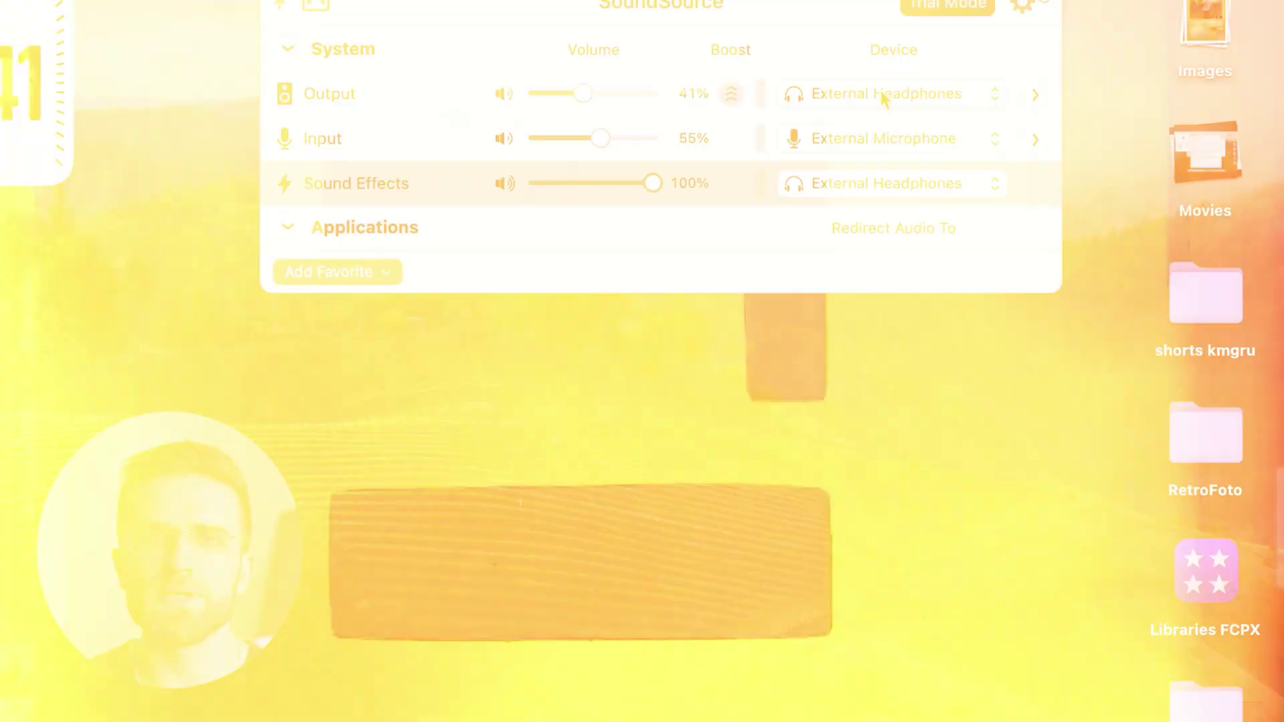
# Keep External Headphones as output and switch the input to the MacBook Pro Microphone
pyautogui.click(897, 90)
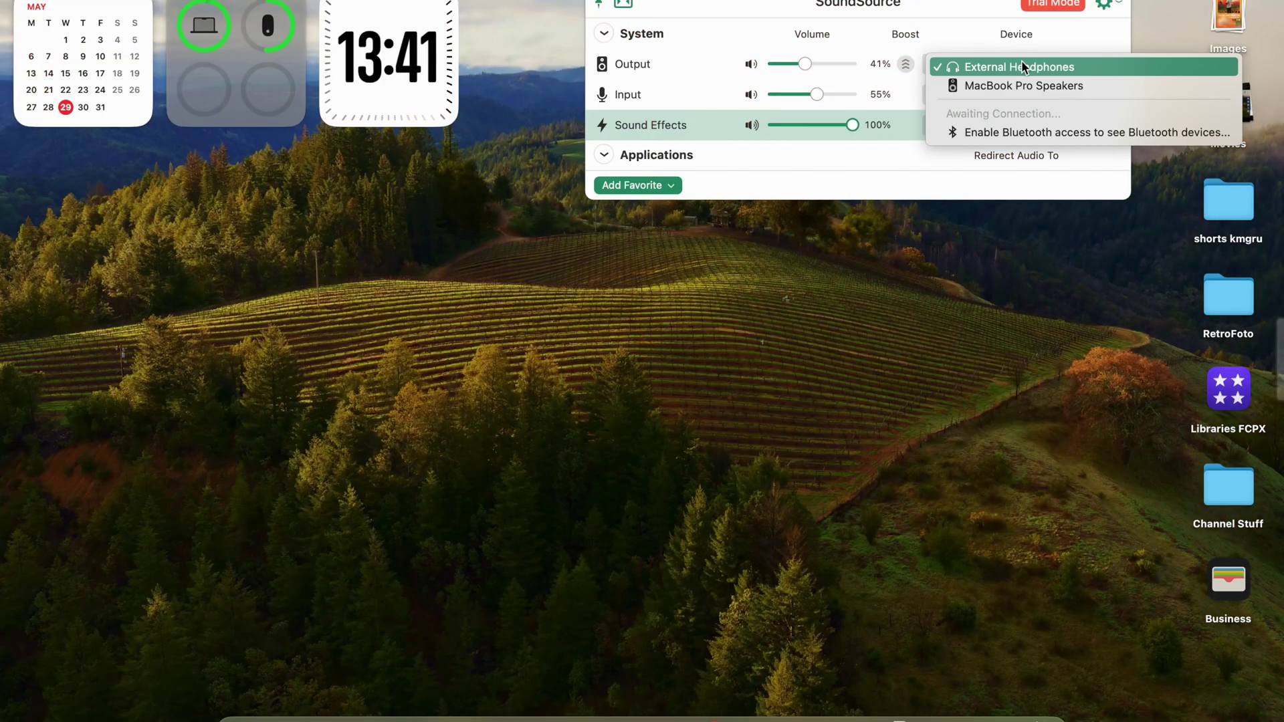
pyautogui.click(1021, 65)
pyautogui.click(1005, 99)
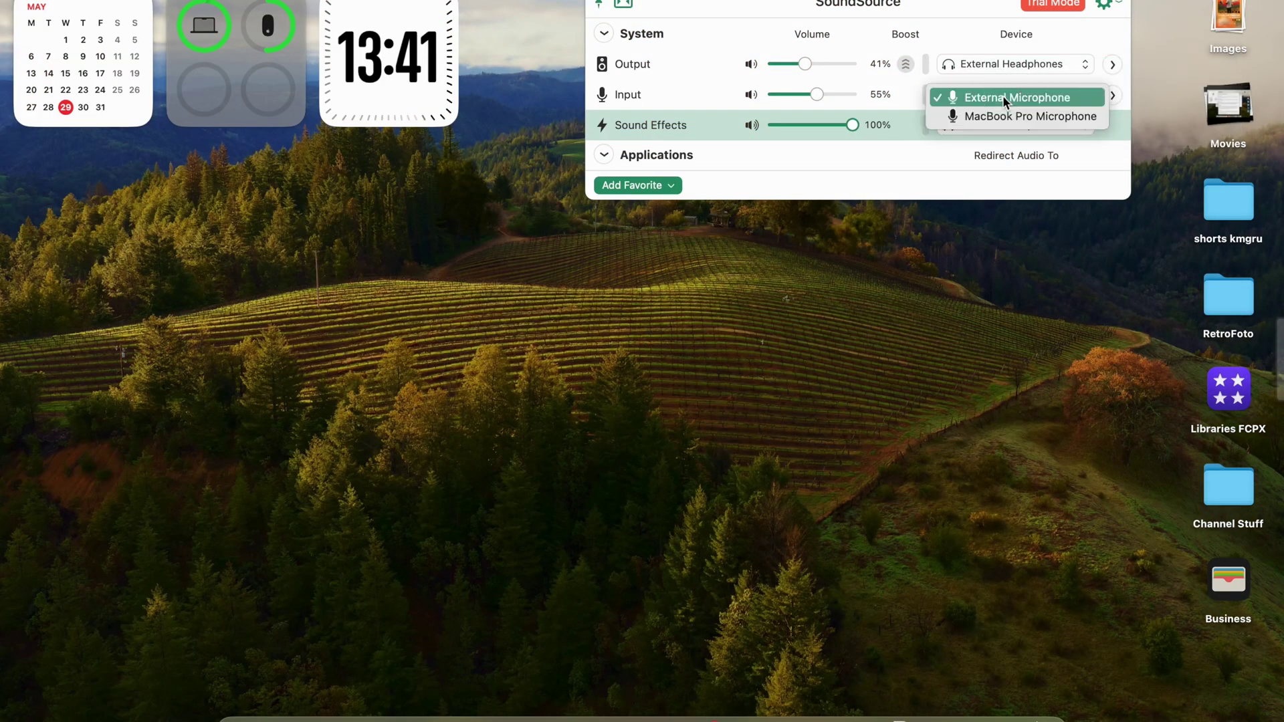
pyautogui.click(1002, 115)
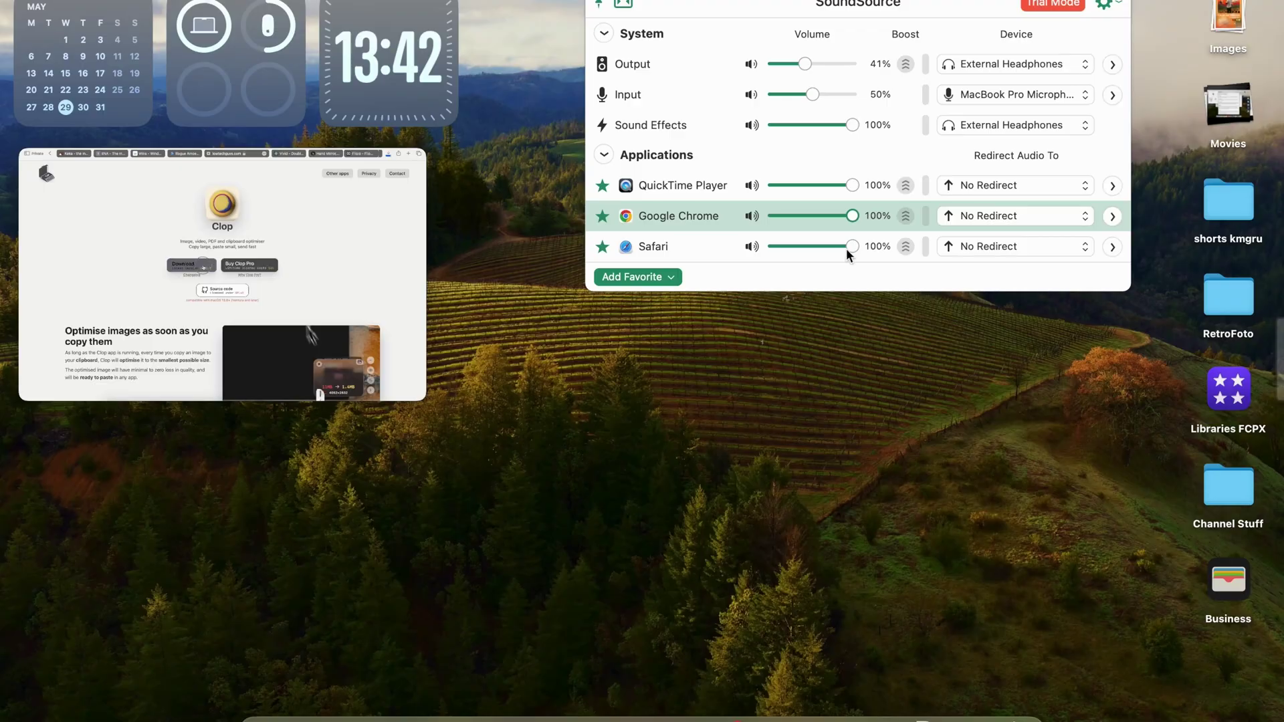
# Lower Safari's volume, send QuickTime Player and Chrome audio to External Headphones, and expand Chrome's effects
pyautogui.moveTo(846, 251); pyautogui.dragTo(926, 230)
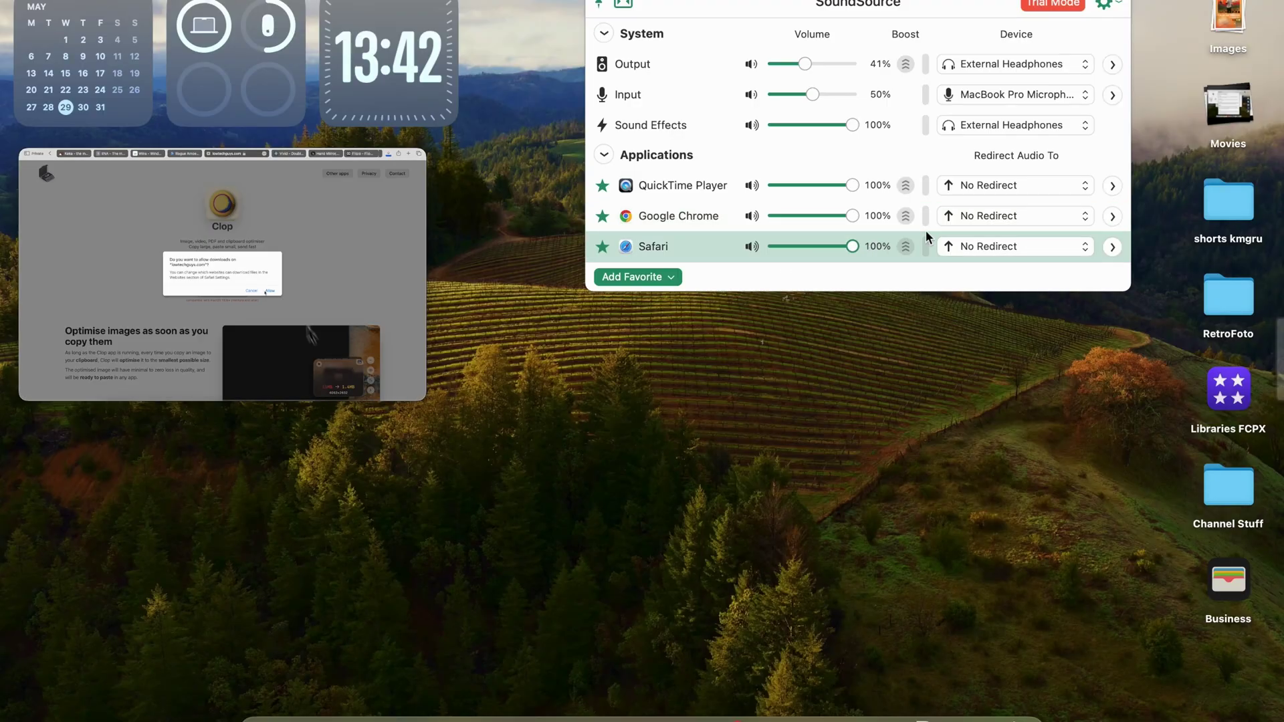
pyautogui.click(990, 246)
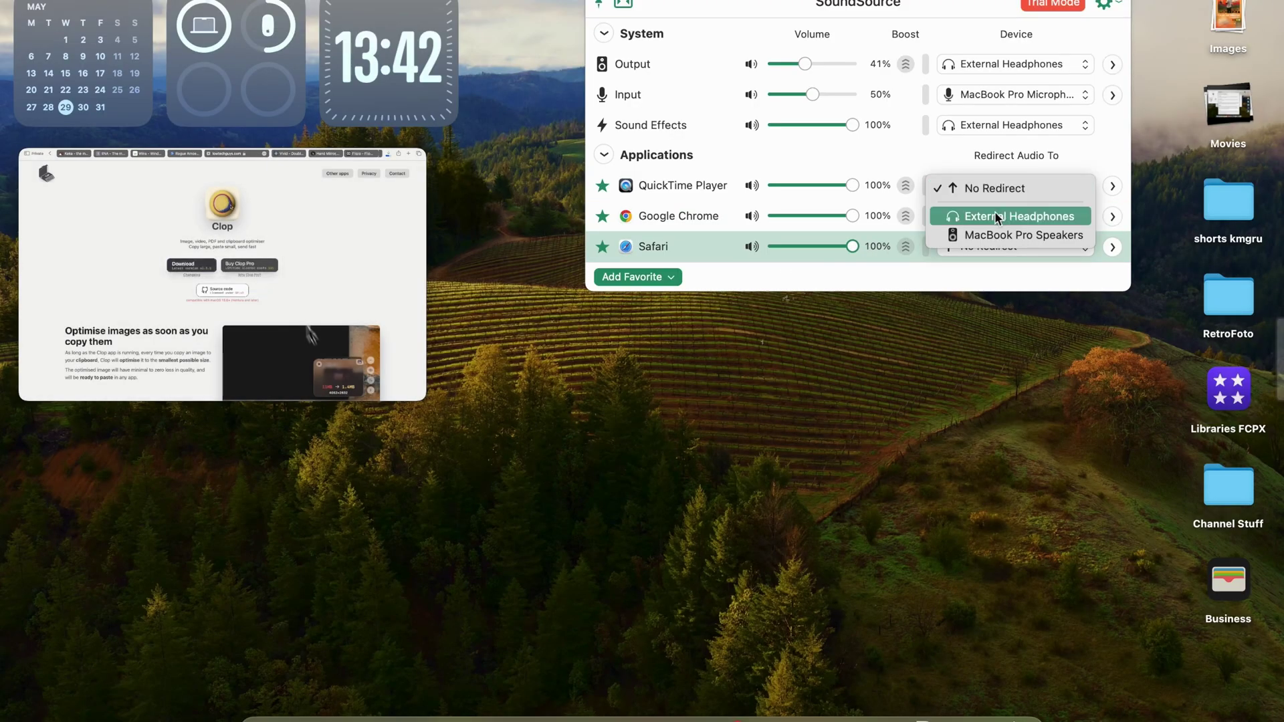
pyautogui.click(994, 211)
pyautogui.click(994, 212)
pyautogui.click(995, 246)
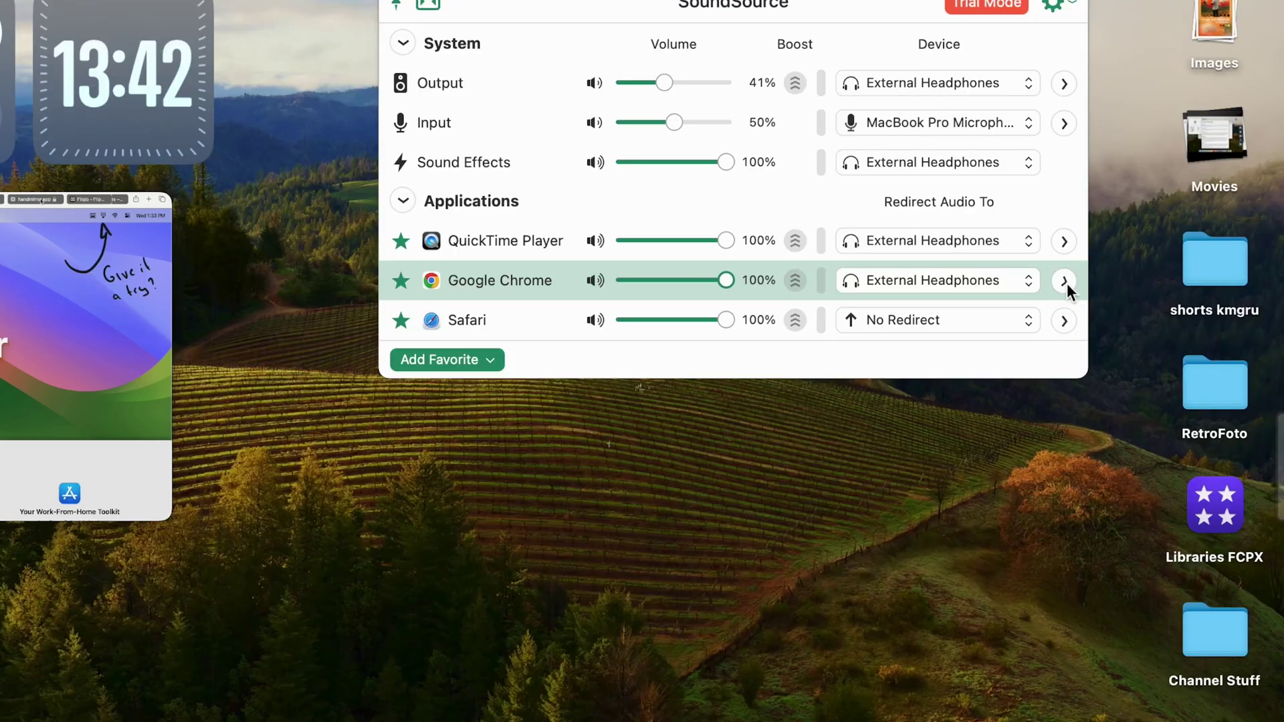
pyautogui.click(1113, 216)
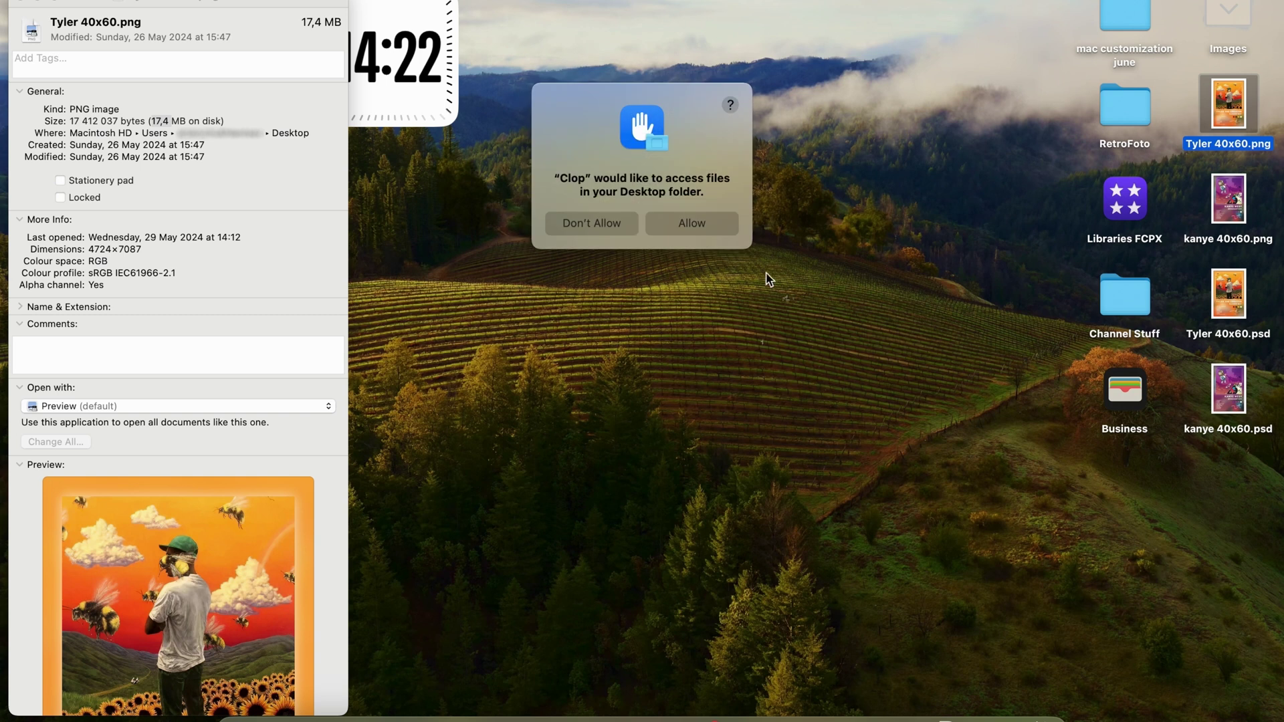
# Grant Clop Desktop access and select the reduced 9,4 MB size in Get Info
pyautogui.click(692, 224)
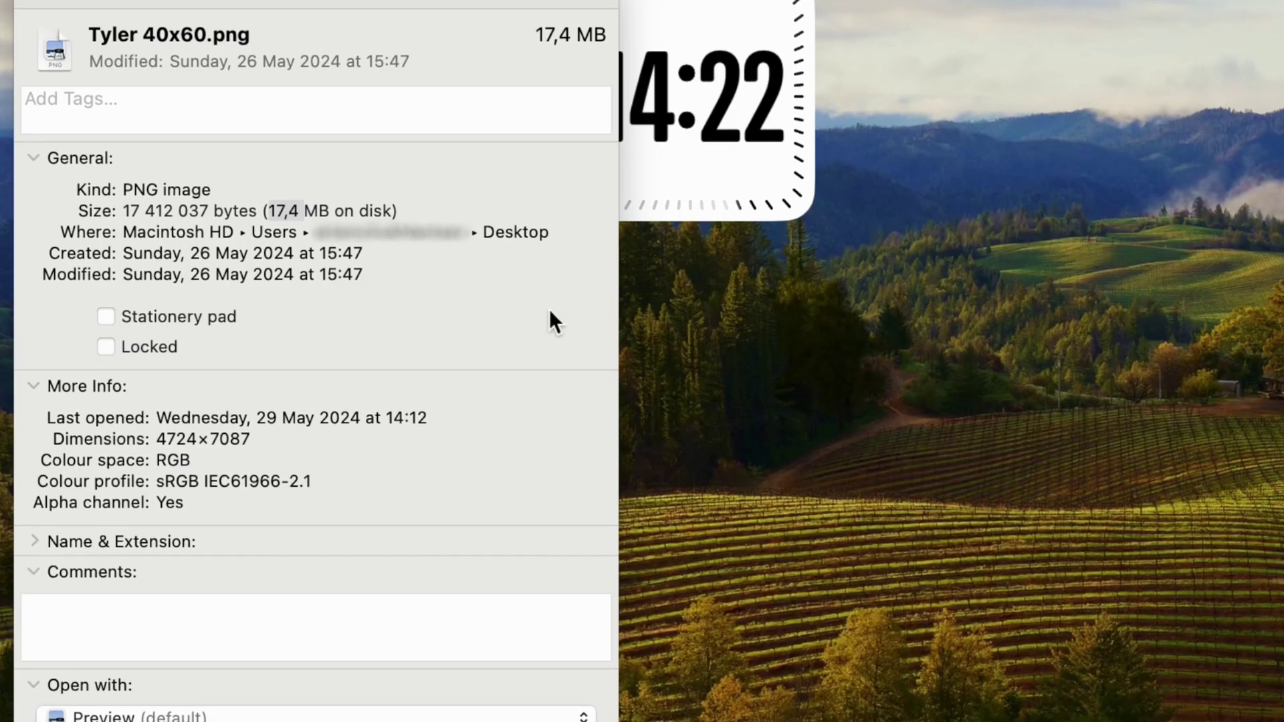
pyautogui.scroll(-3, 379, 216)
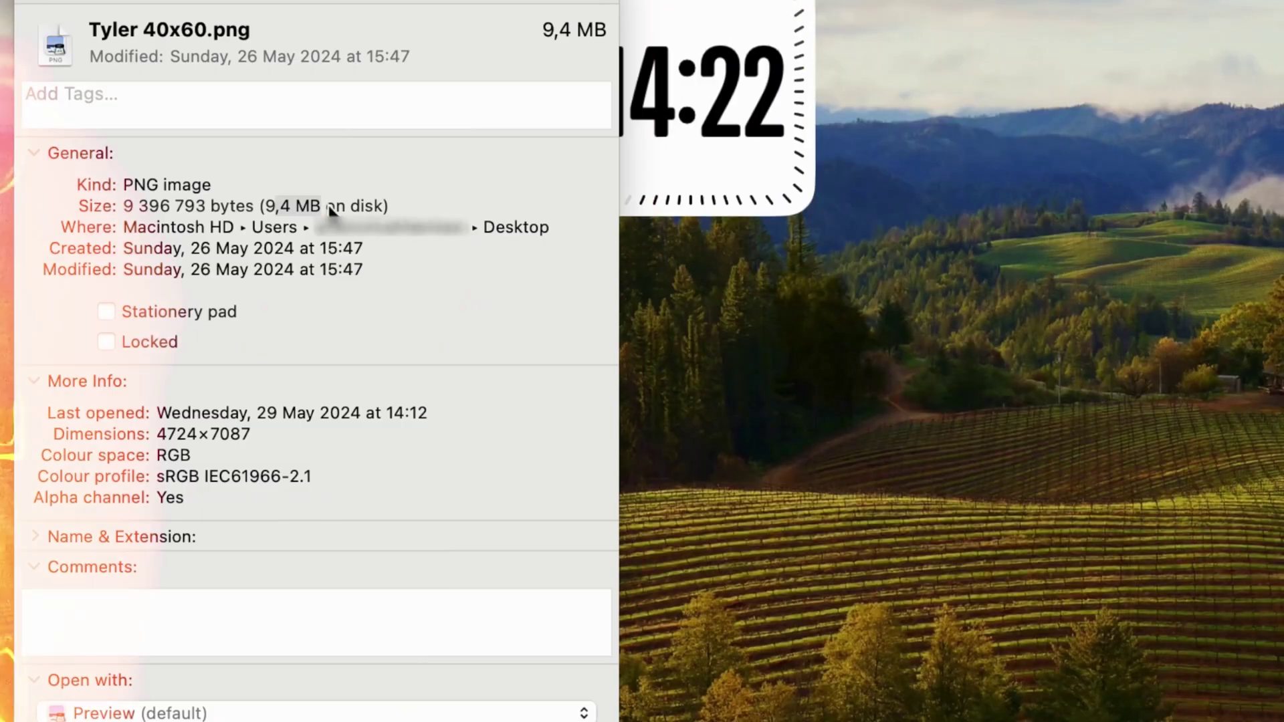
pyautogui.moveTo(323, 203); pyautogui.dragTo(270, 201)
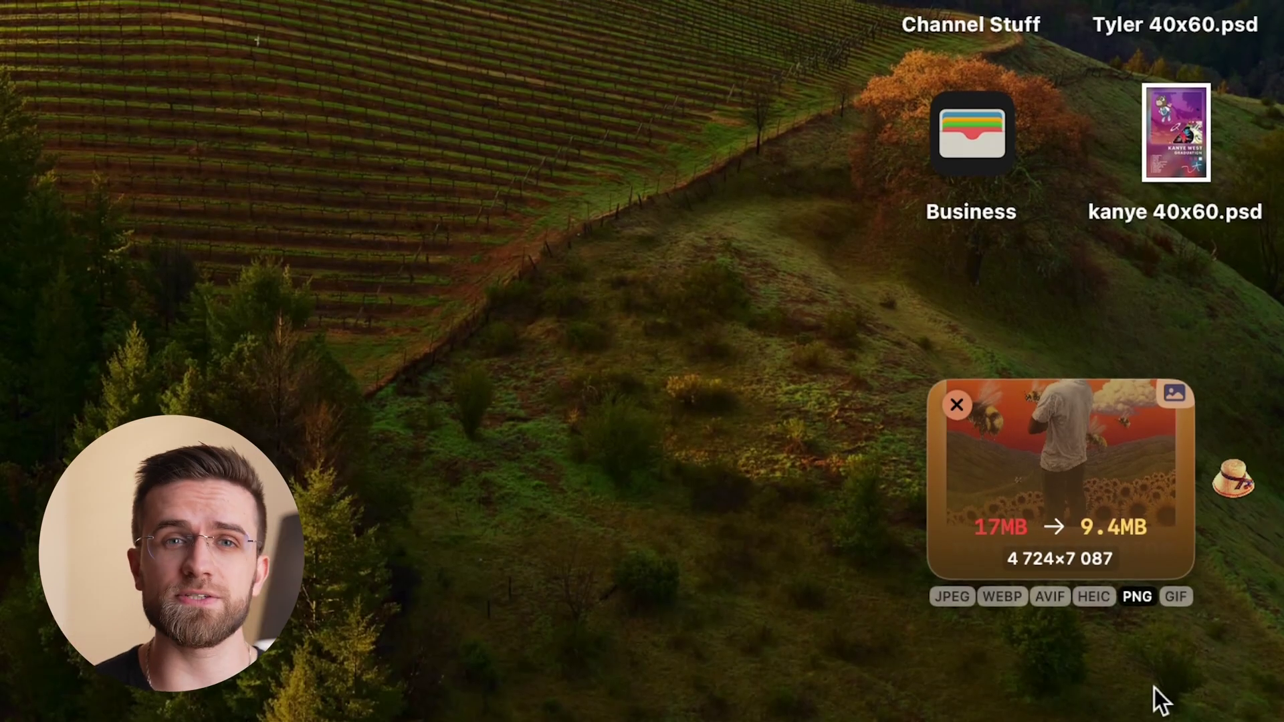
# Bring up Clop's result card showing Tyler 40x60.png reduced from 17MB to 9.4MB
pyautogui.moveTo(1137, 602)
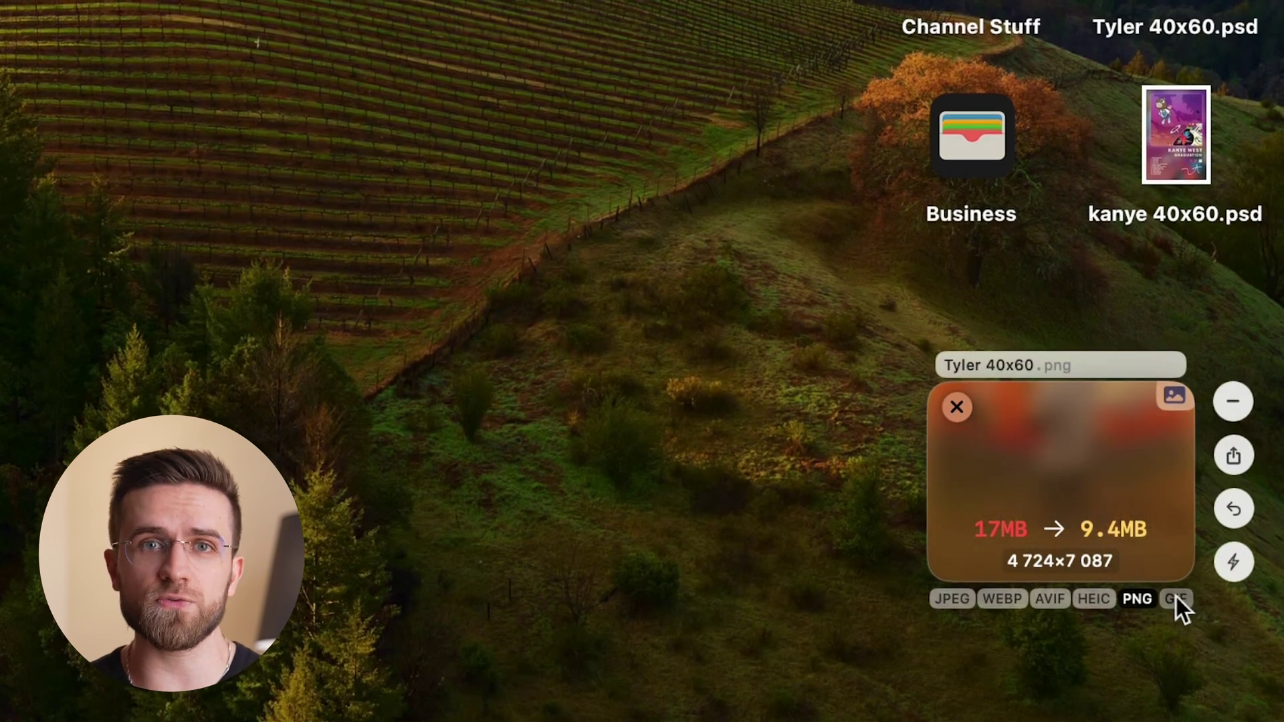